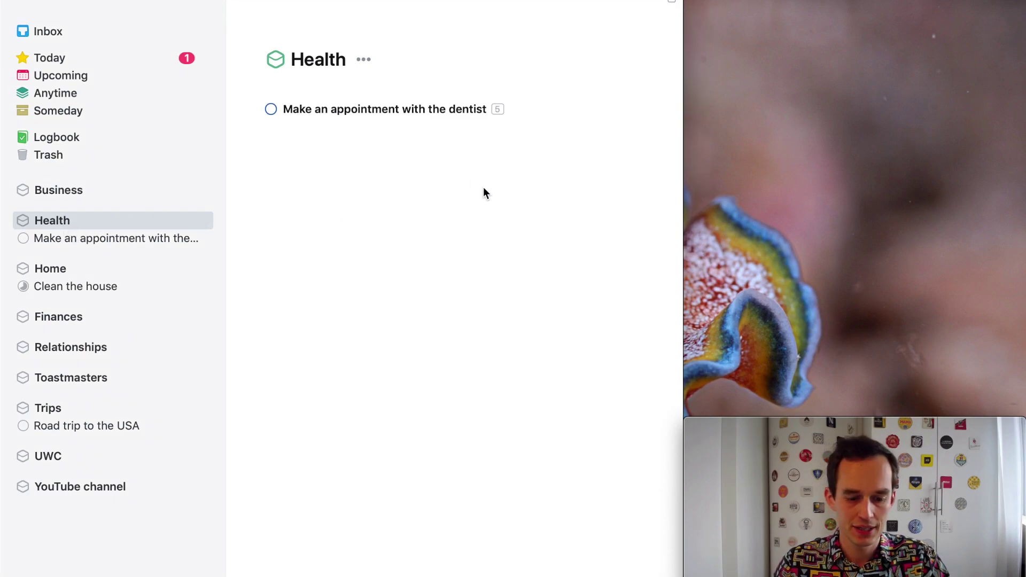
Add a 'Take my pill' to-do to the Health list below the dentist appointment.
double_click(484, 193)
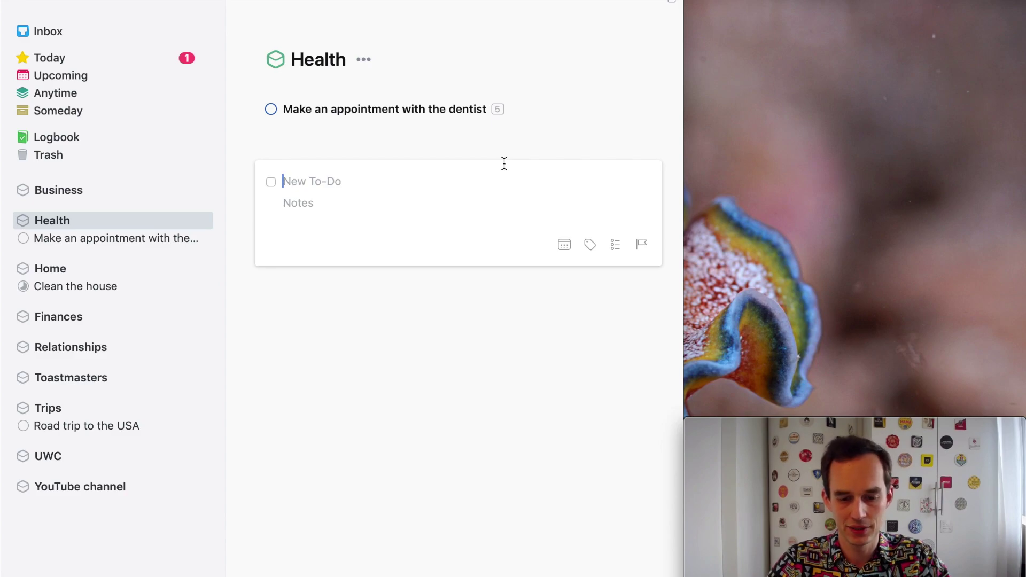
type("Take my pill")
key("Return")
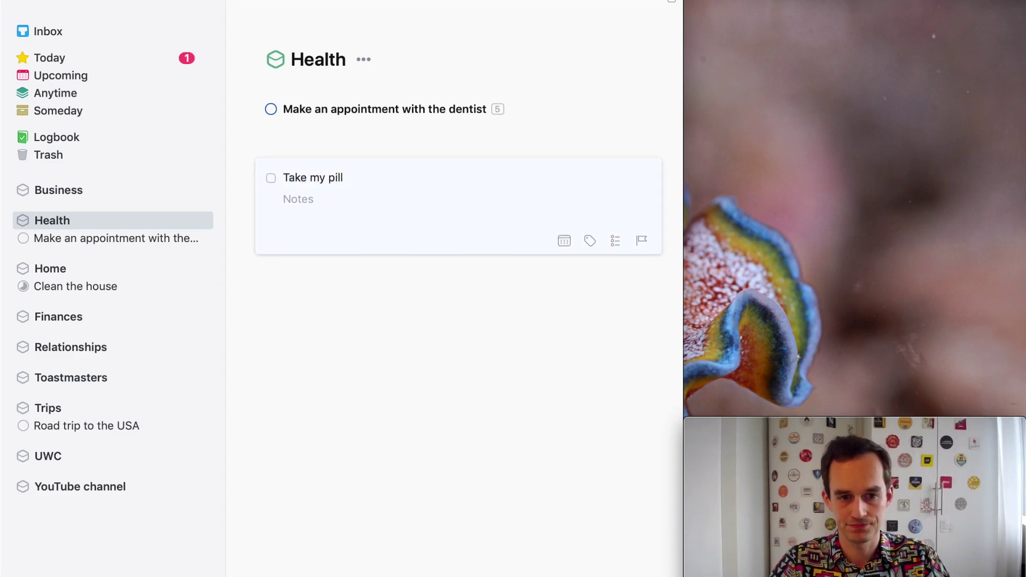
left_click(503, 178)
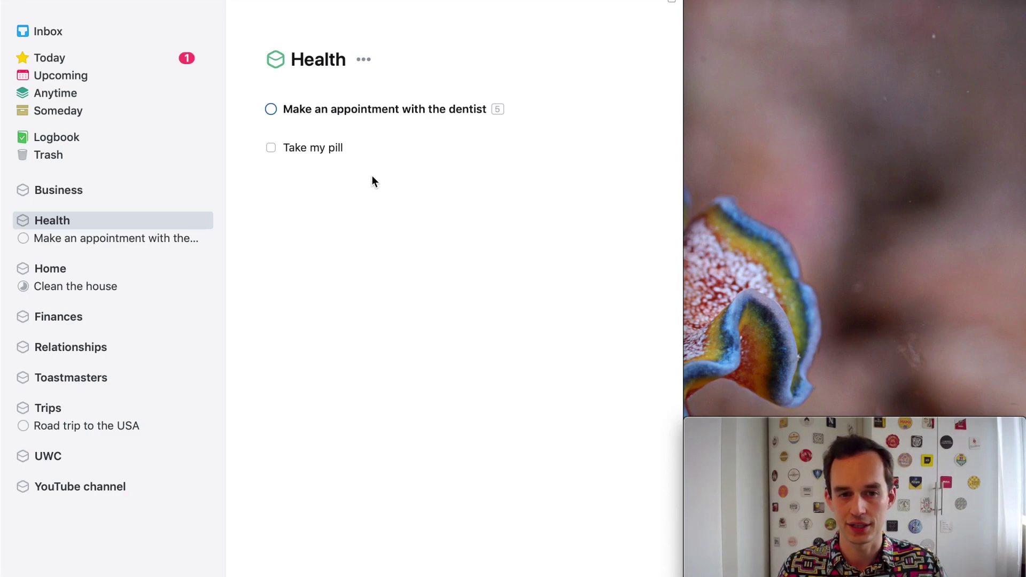
Open the Repeat dialog for 'Take my pill' and show the repeat type choices.
right_click(327, 150)
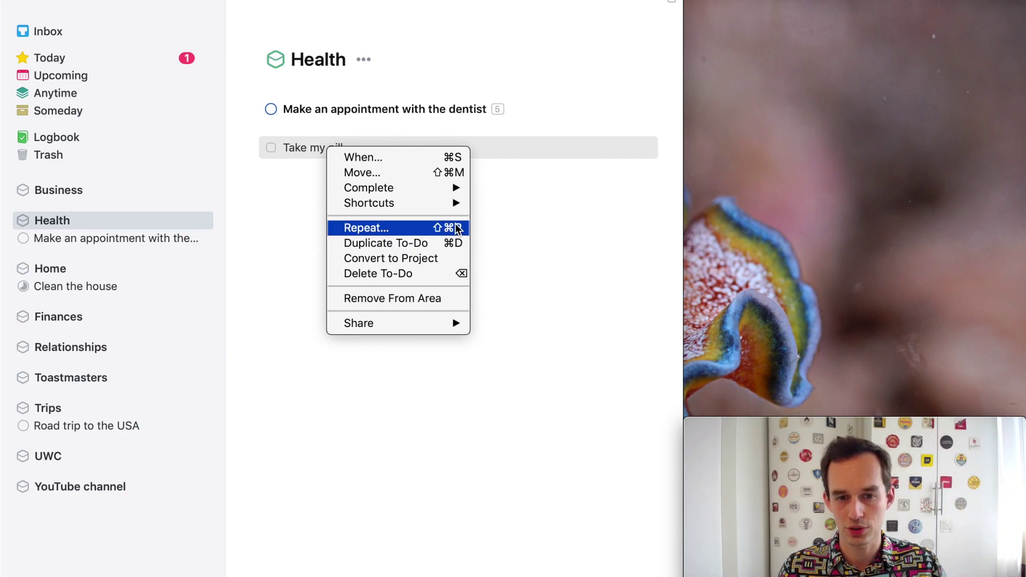
left_click(396, 228)
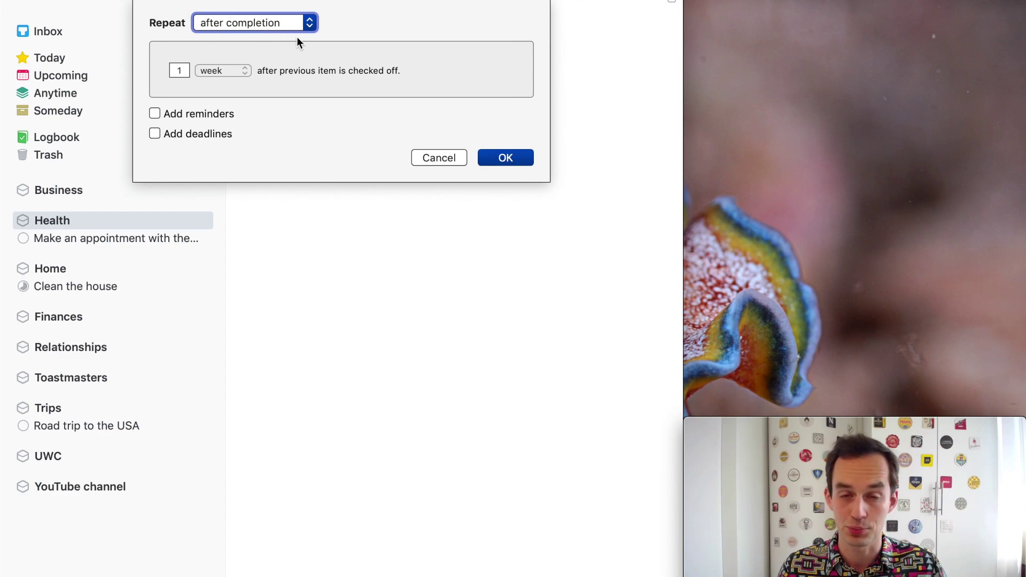
left_click(279, 23)
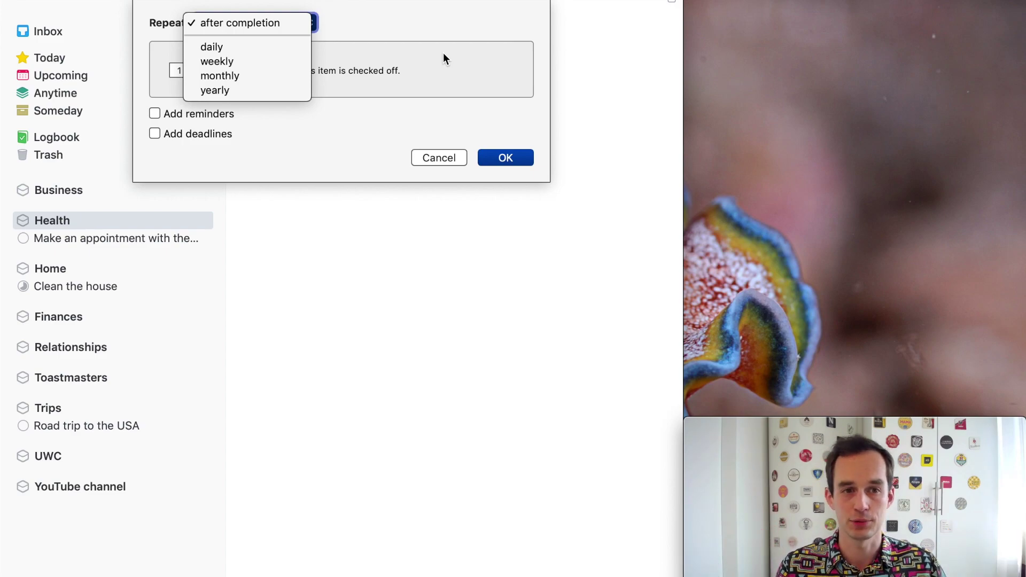
Change Take my pill's repeat type from after completion to daily, every 1 day.
left_click(254, 46)
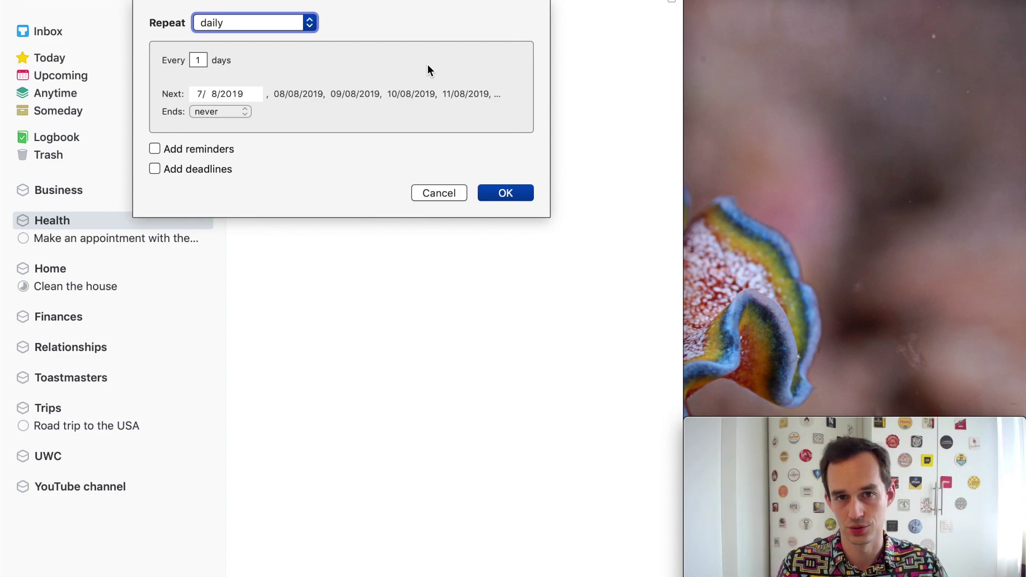
left_click(262, 23)
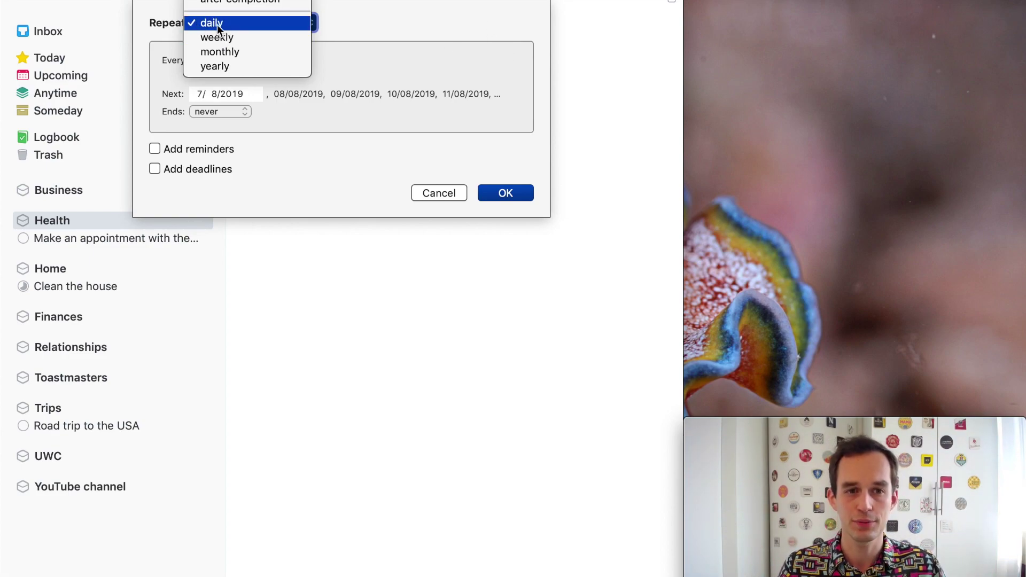
left_click(434, 16)
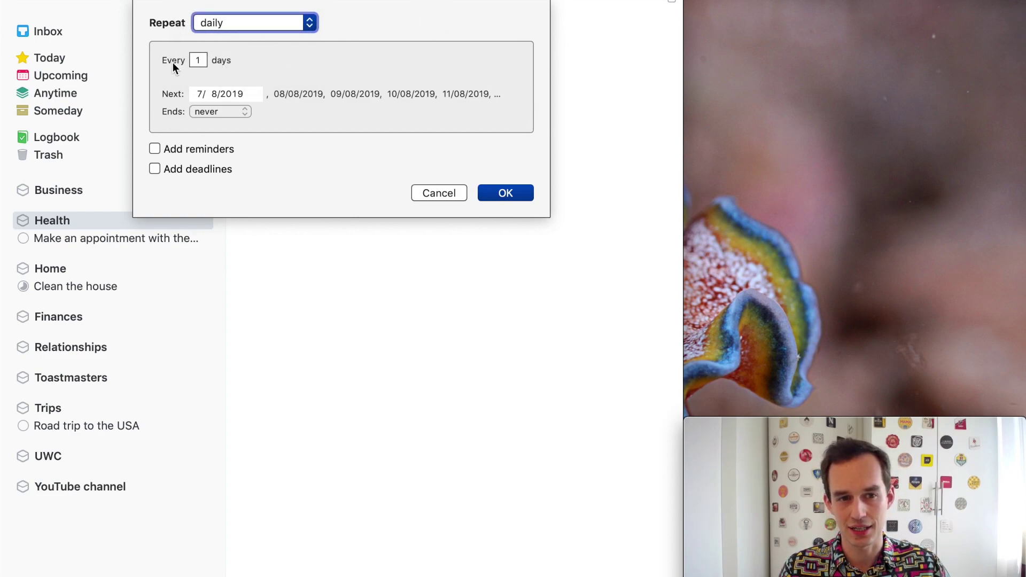
double_click(198, 60)
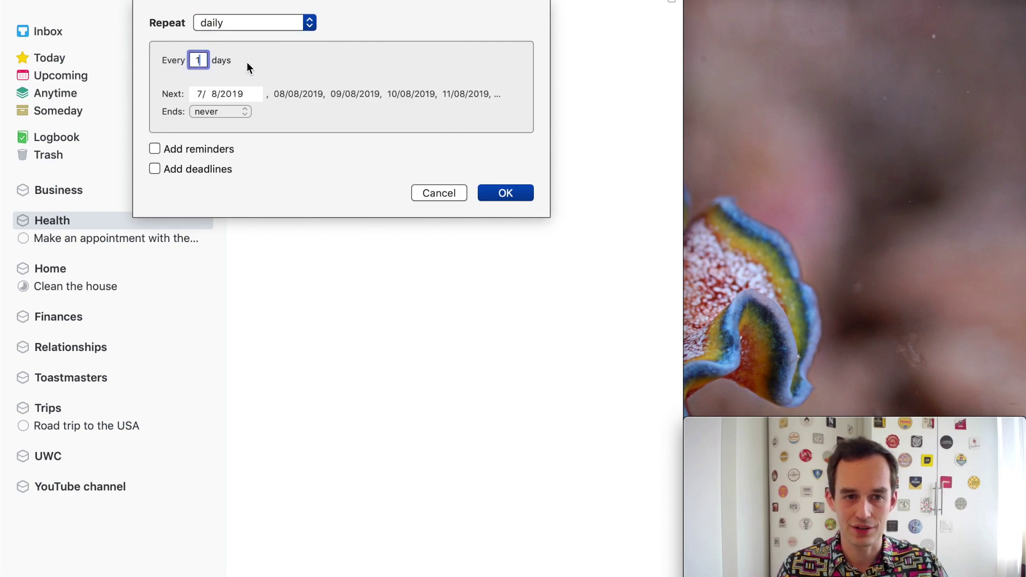
type("3")
key("BackSpace")
type("1")
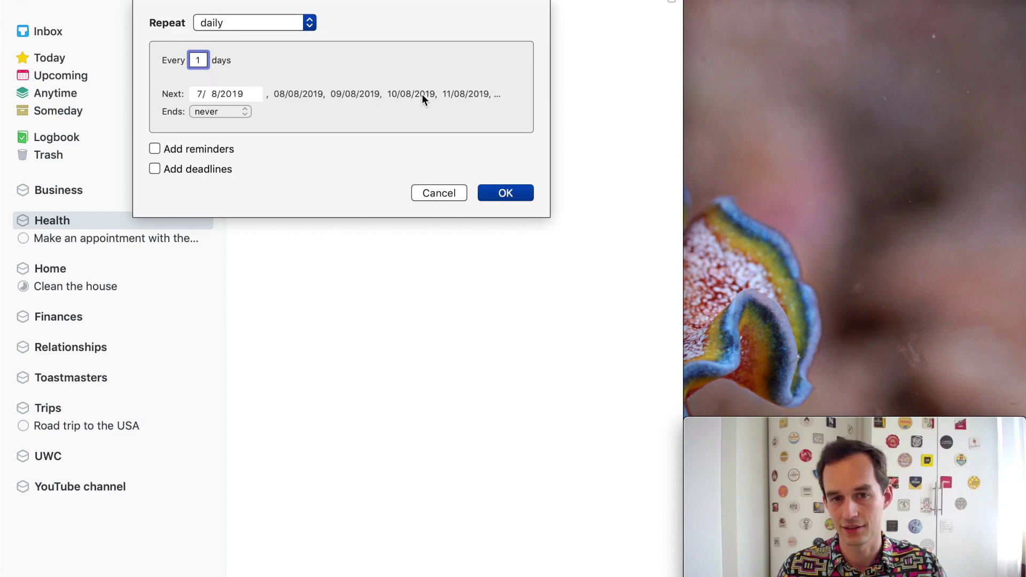
key("BackSpace")
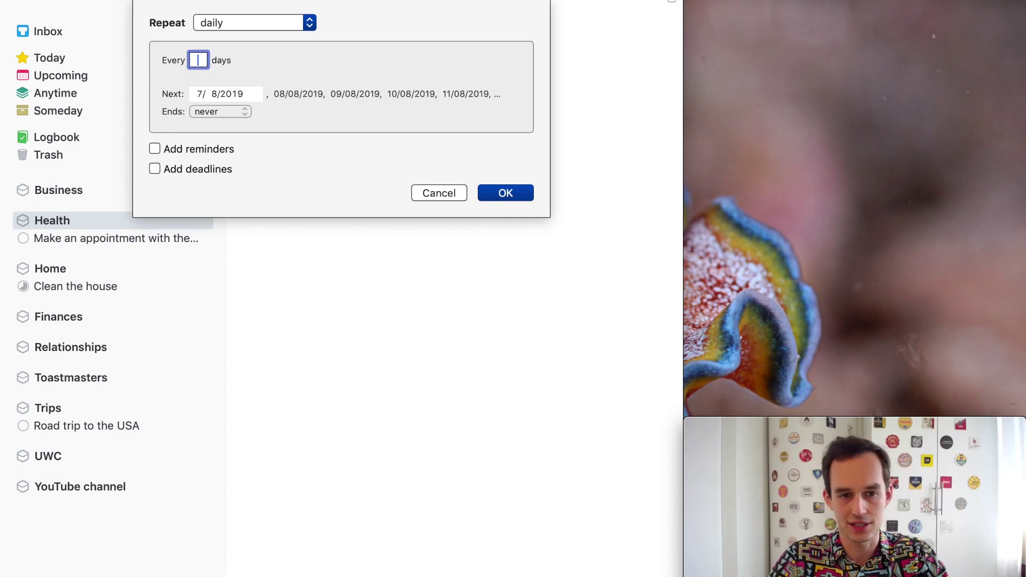
type("3")
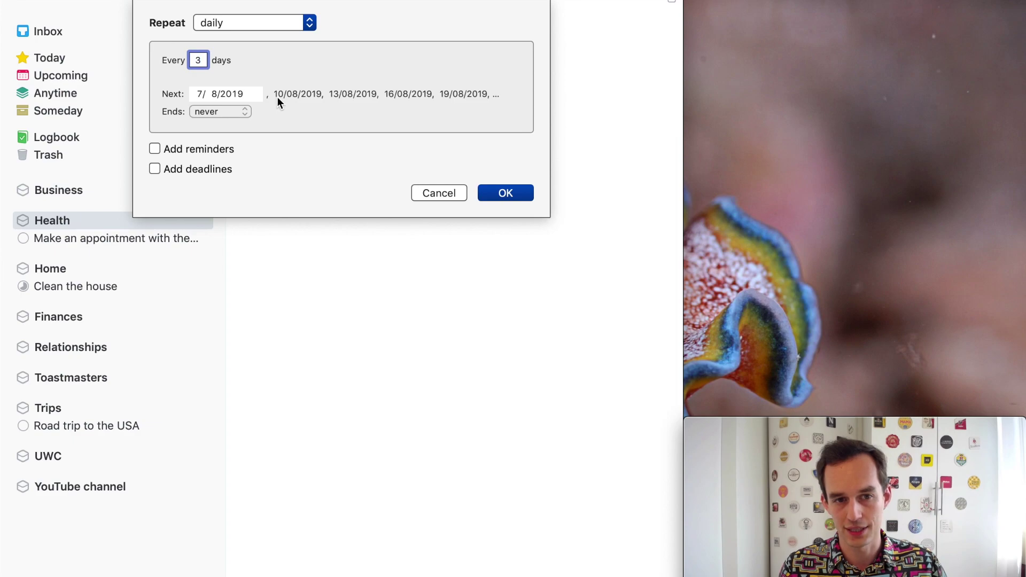
key("BackSpace")
type("1")
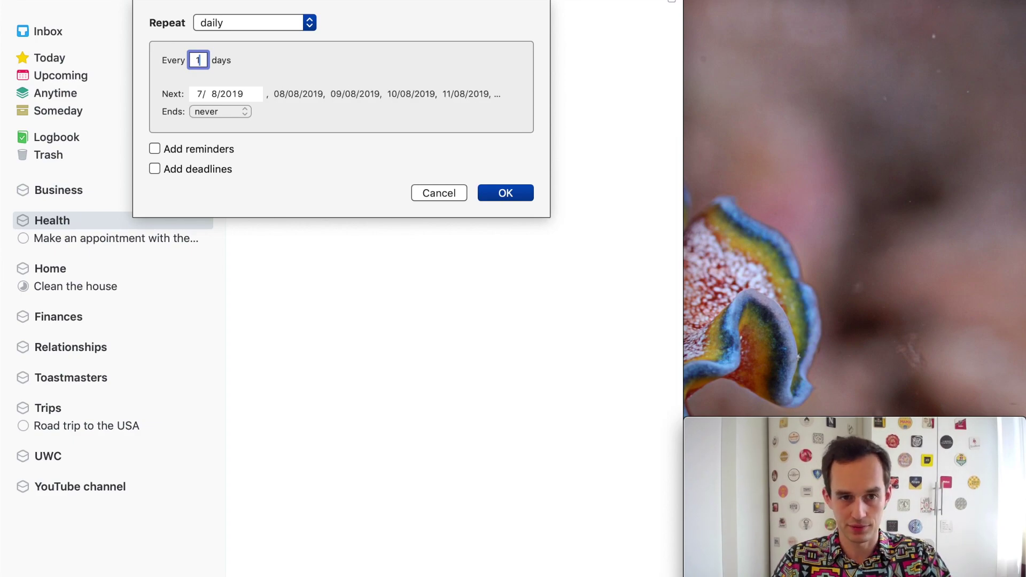
left_click(202, 96)
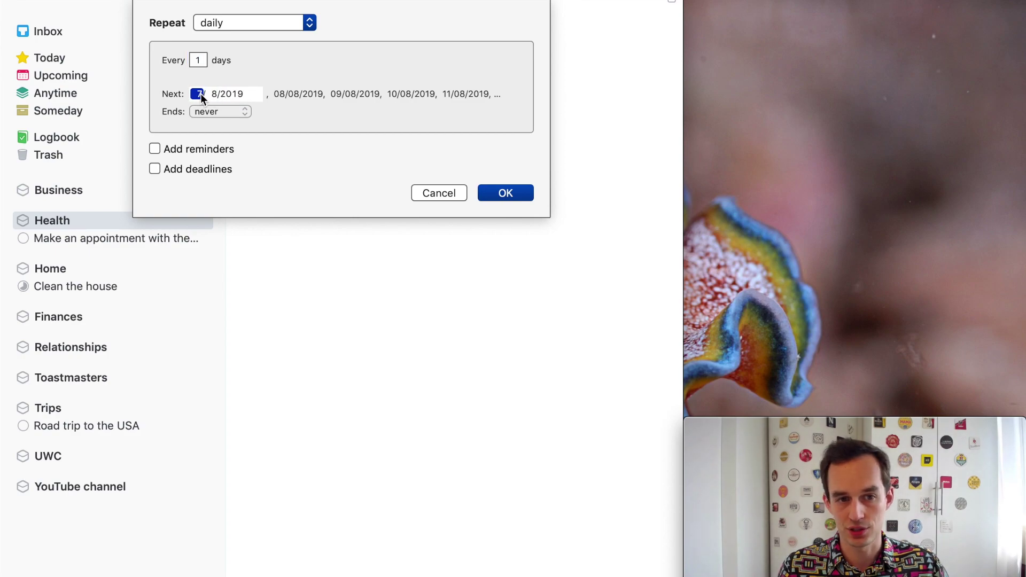
Try the Ends options: on a specific date, then after 30 times.
left_click(231, 112)
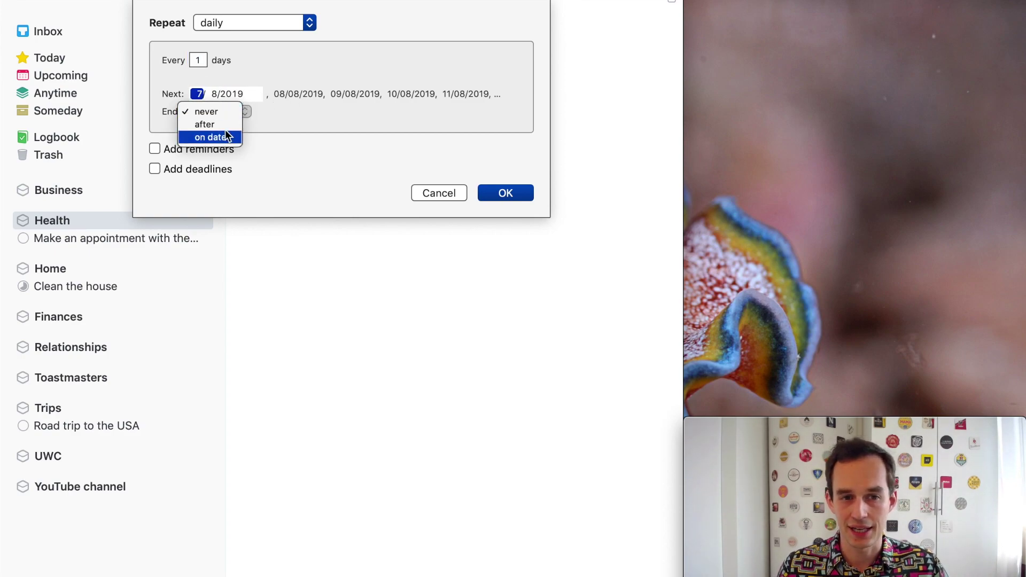
left_click(227, 136)
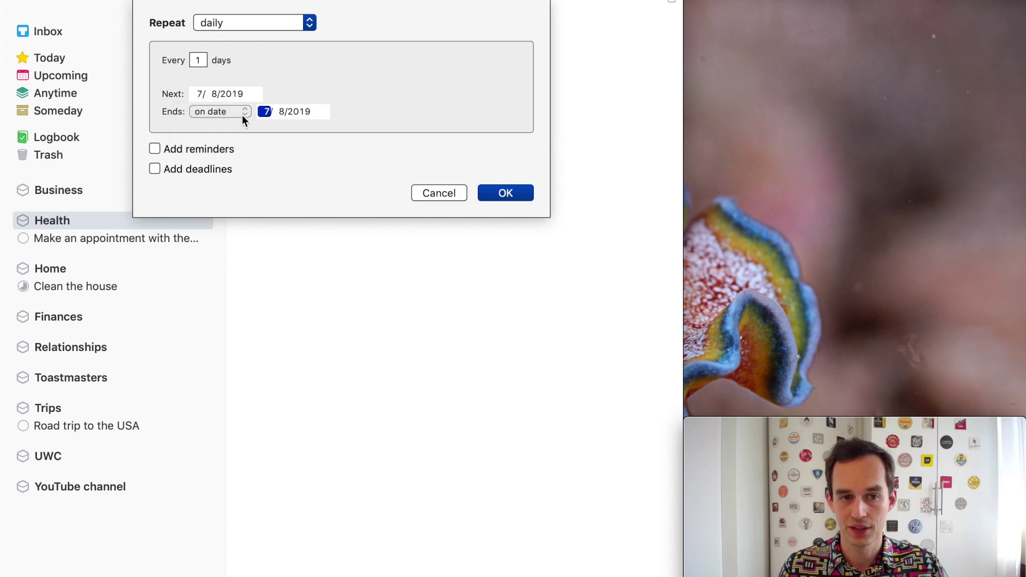
left_click(230, 112)
left_click(230, 98)
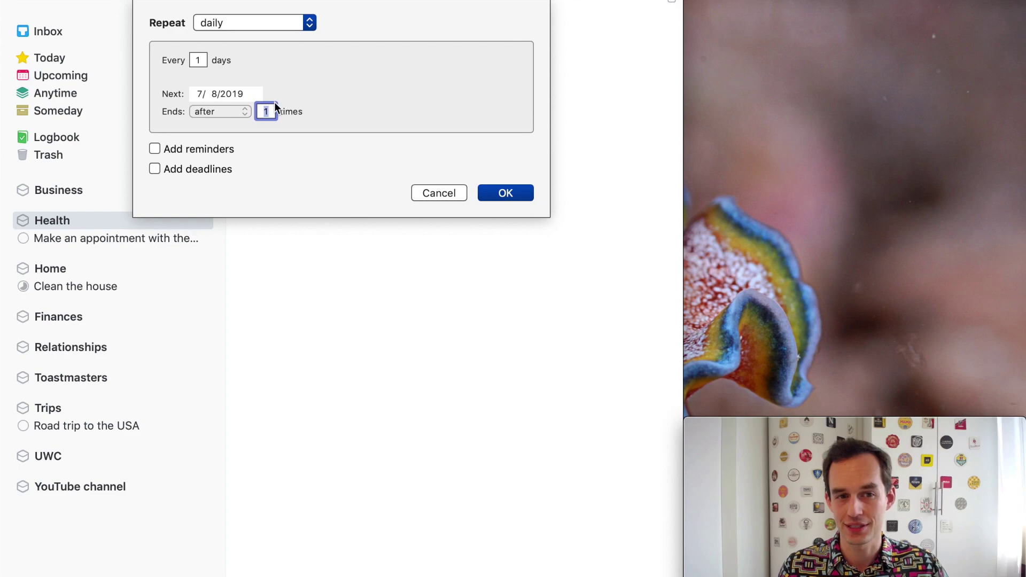
type("30")
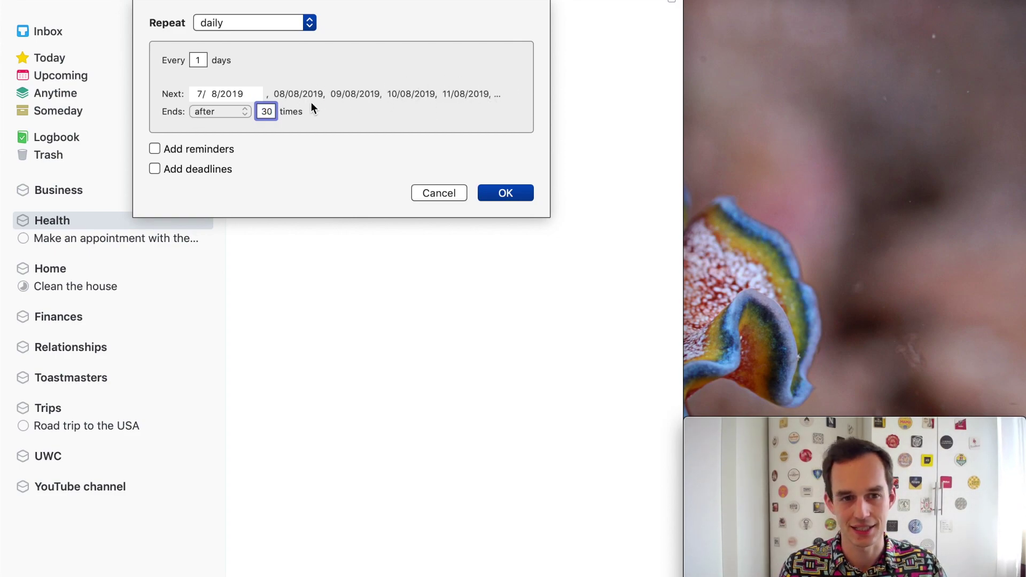
key("BackSpace")
key("BackSpace")
Set the daily repeat to never end and save it.
left_click(240, 113)
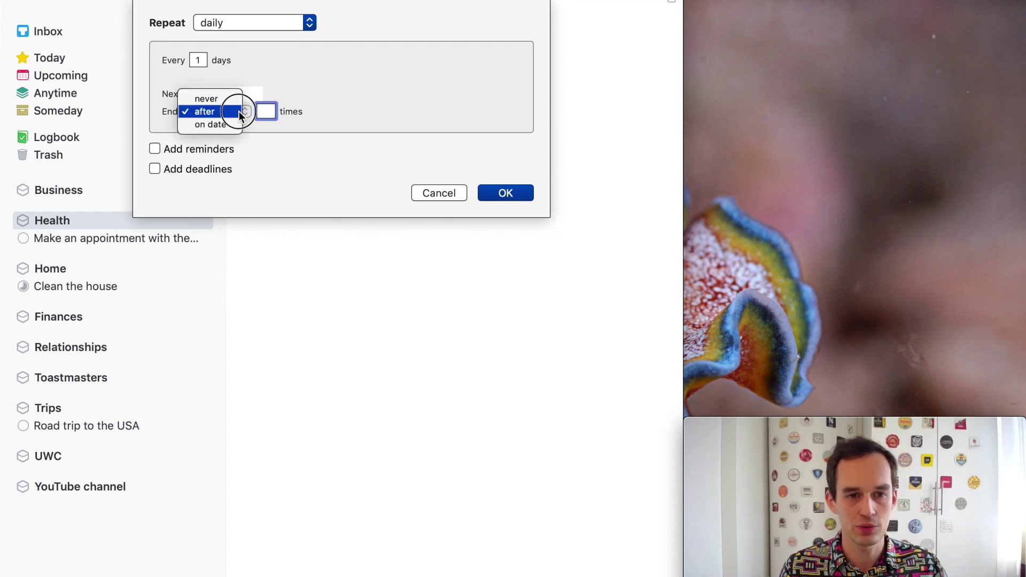
left_click(232, 98)
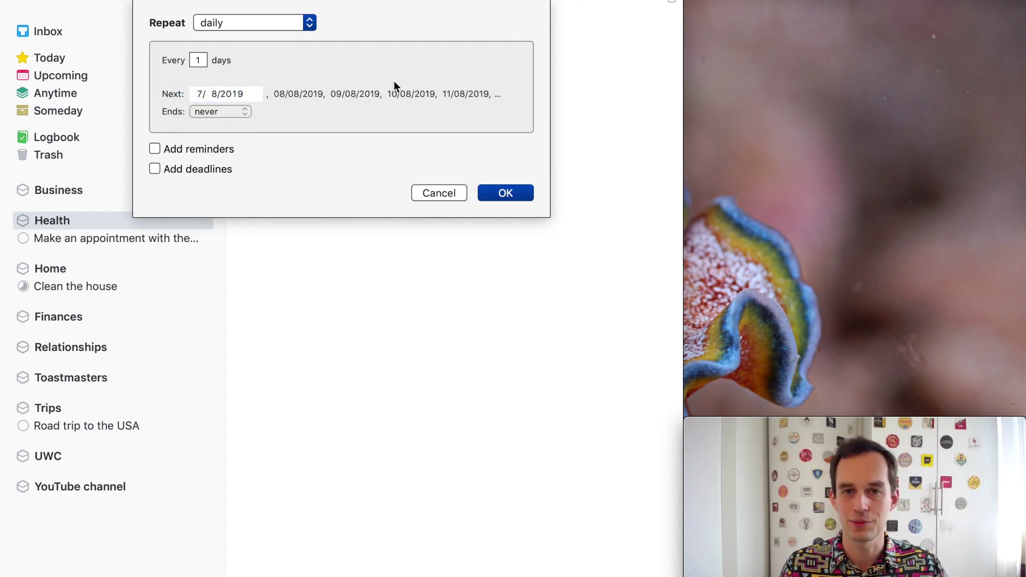
left_click(505, 193)
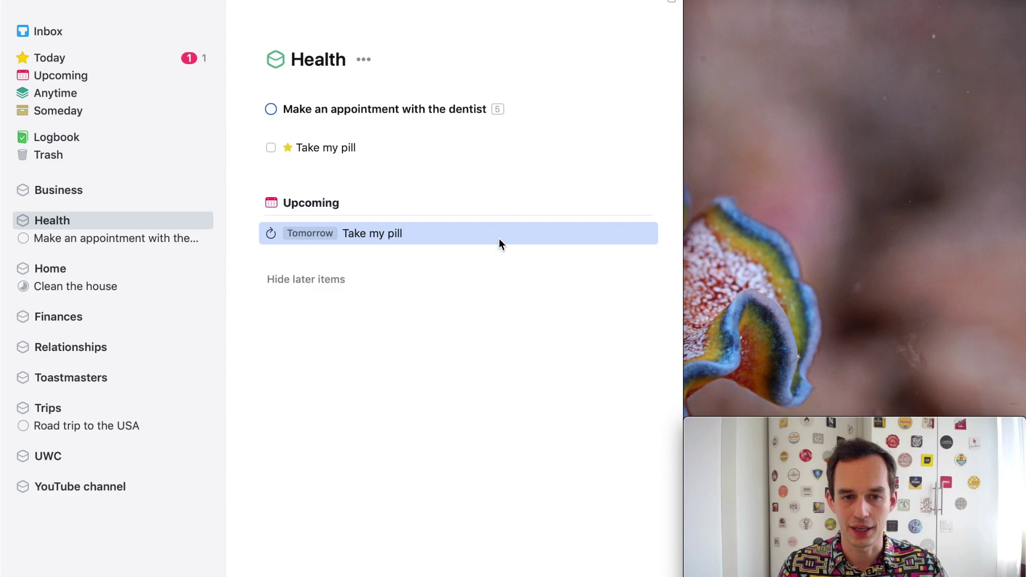
left_click(400, 189)
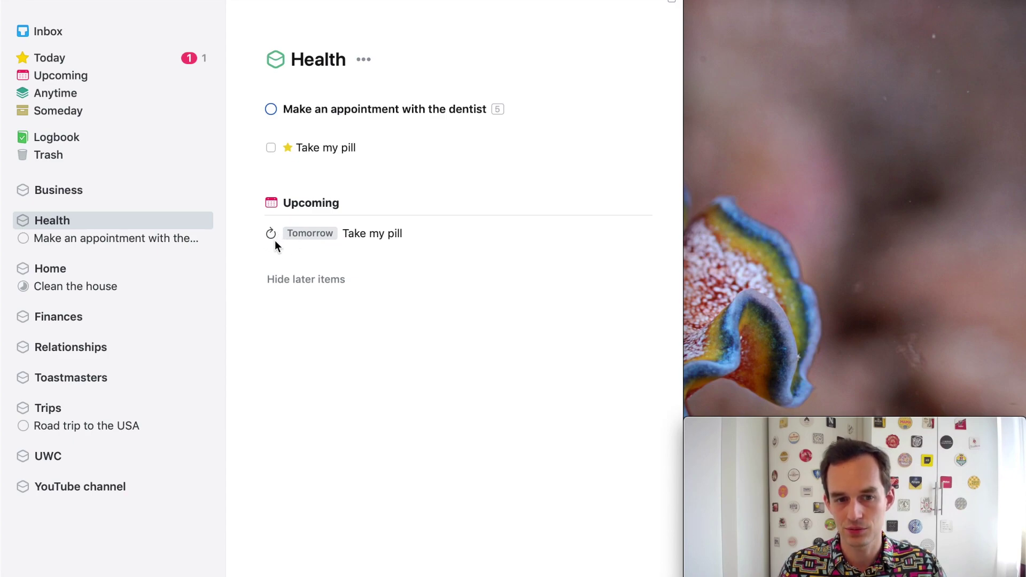
left_click(390, 235)
left_click(419, 253)
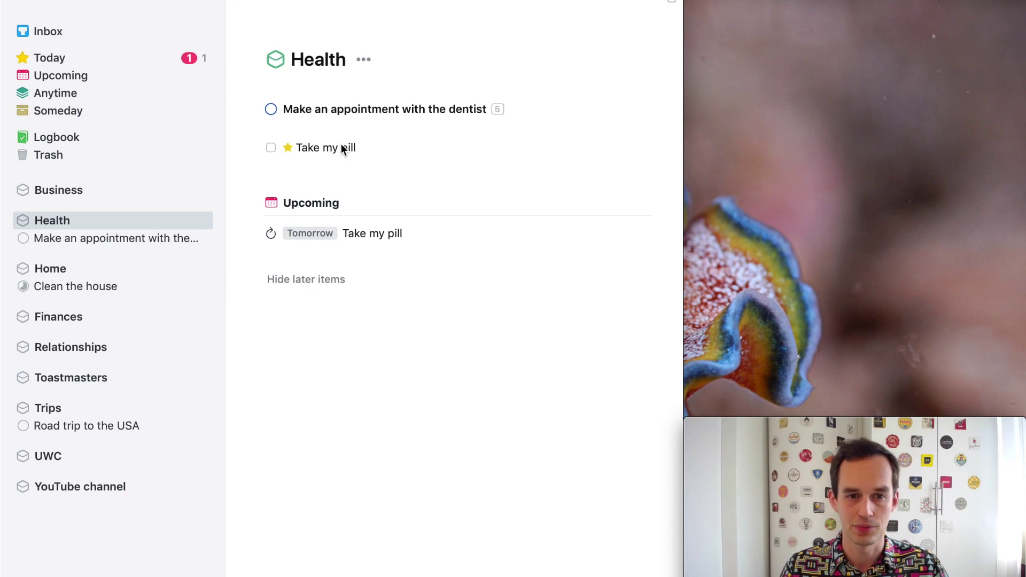
Dismiss the new to-do notice in Today and check off today's Take my pill in Health.
left_click(103, 59)
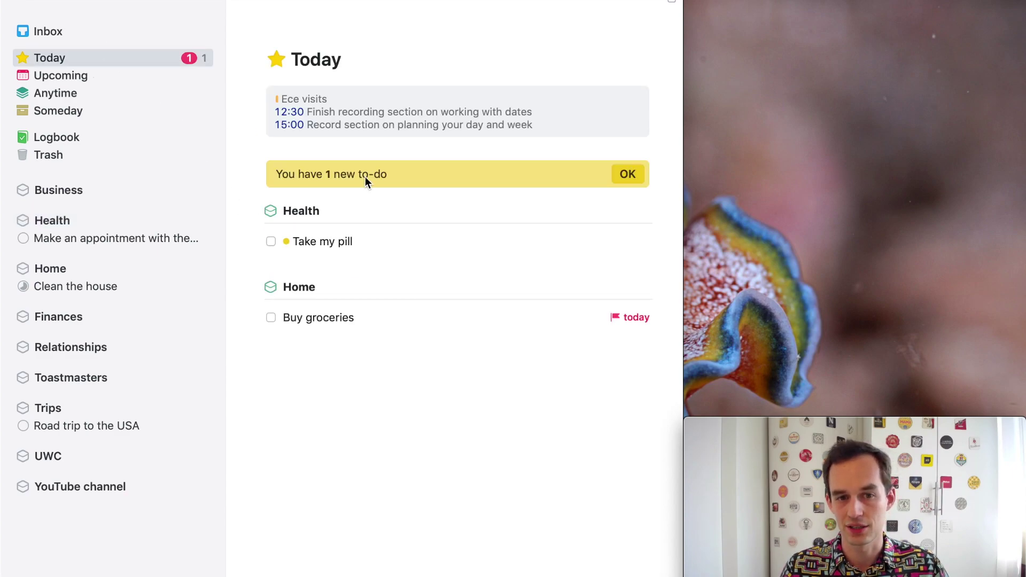
left_click(627, 176)
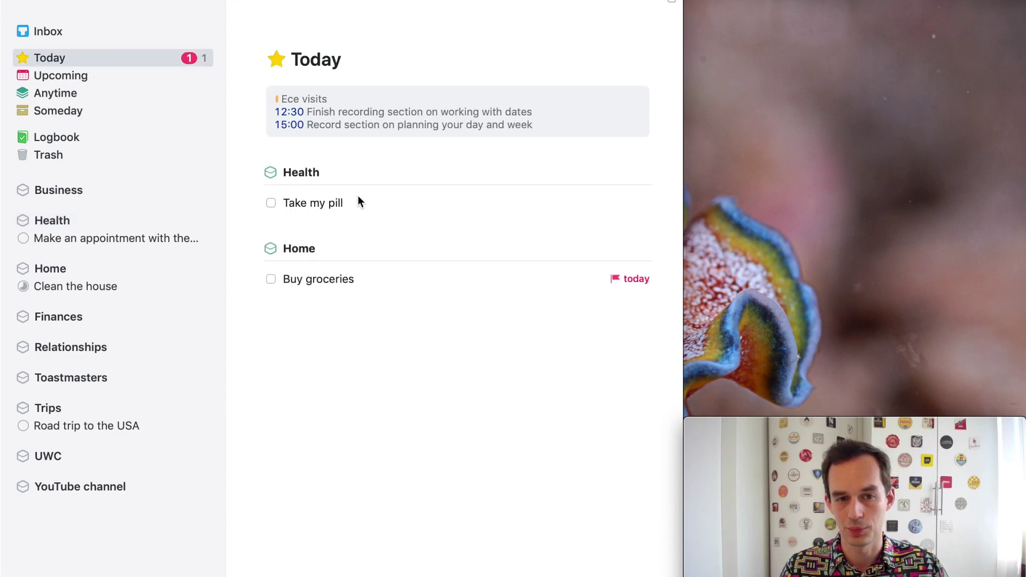
left_click(78, 222)
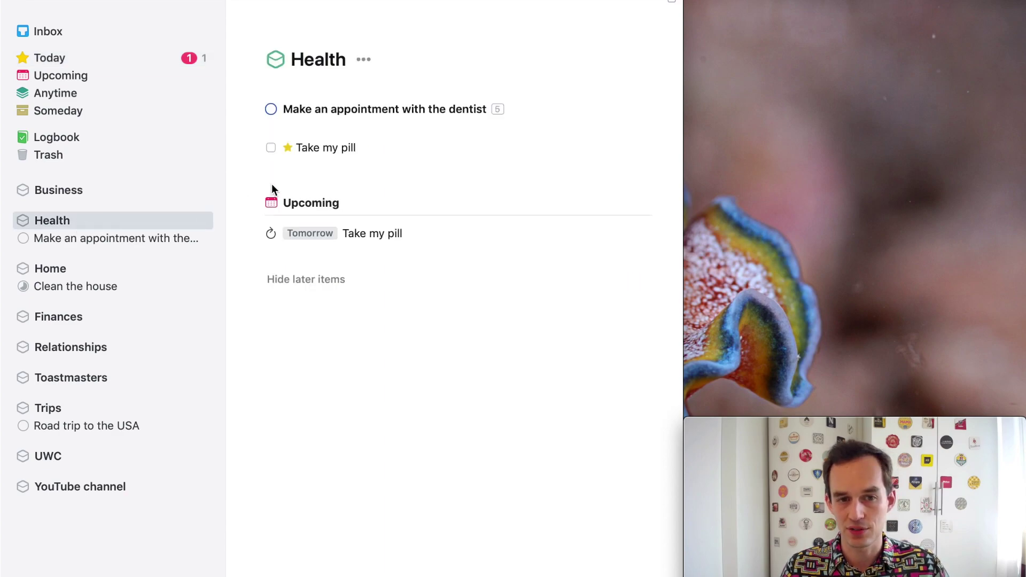
left_click(271, 148)
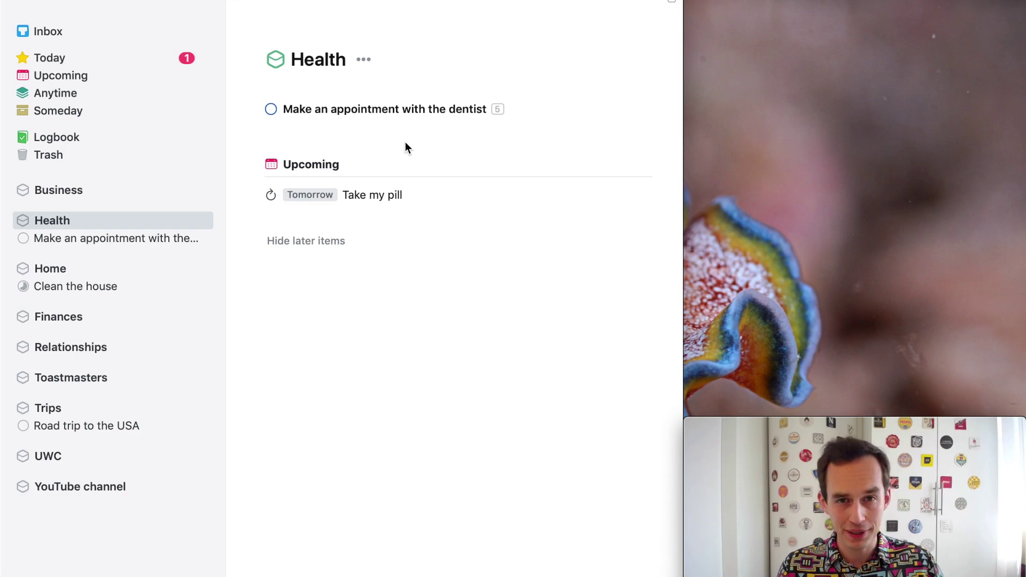
right_click(384, 195)
mouse_move(417, 274)
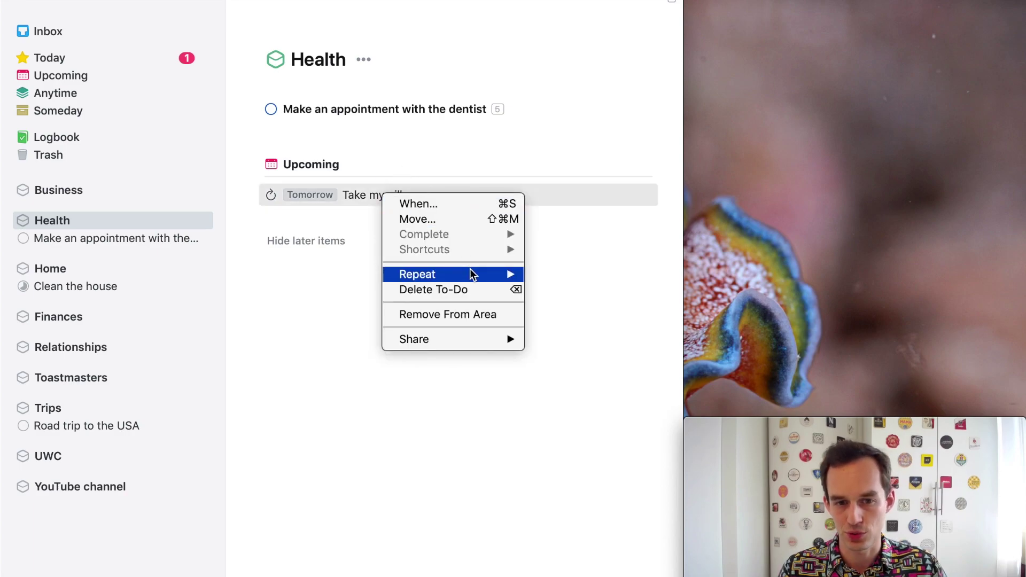
Preview weekly, monthly and yearly repeats for Take my pill, cancel, and go to Home.
left_click(541, 275)
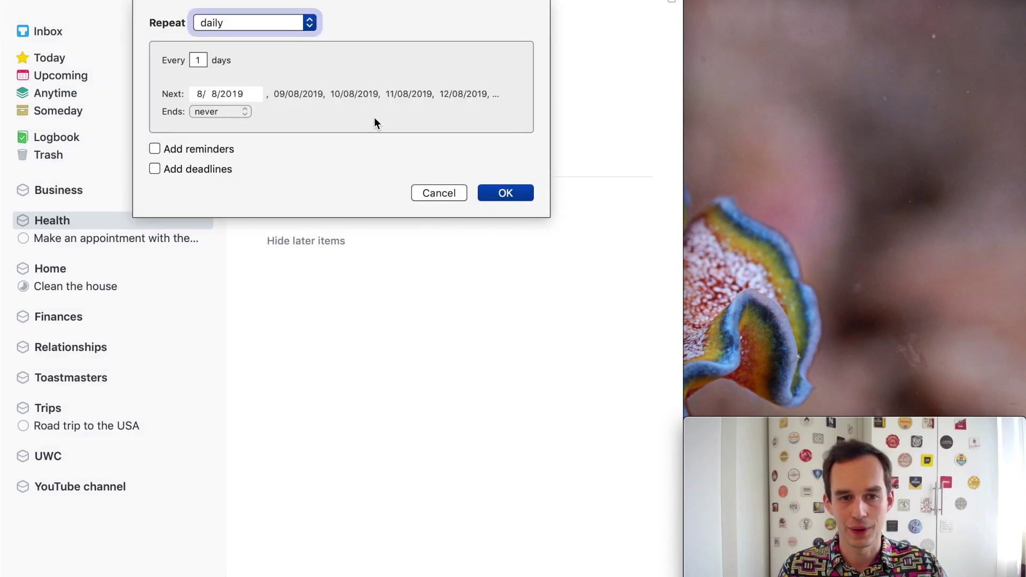
left_click(226, 21)
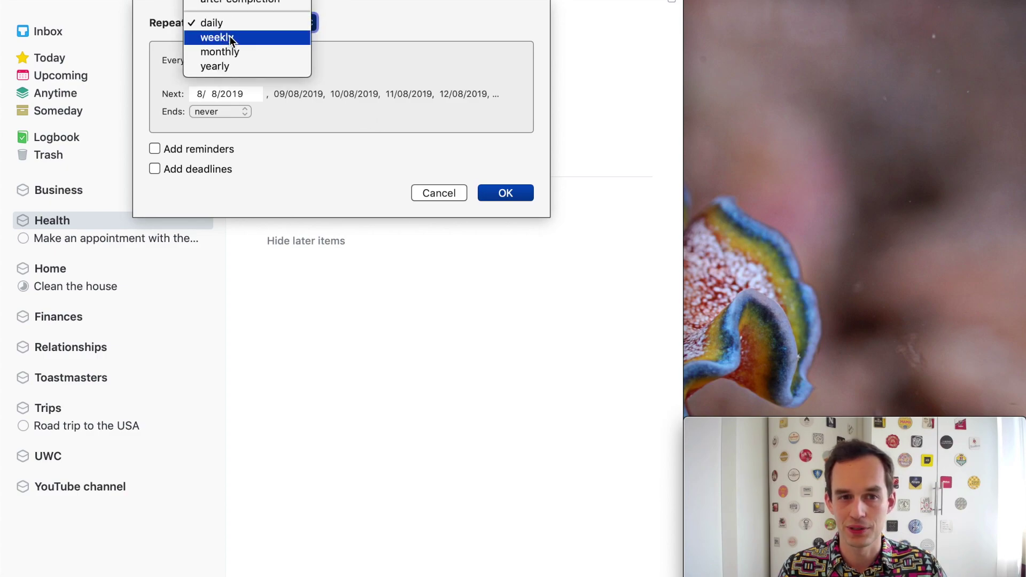
left_click(229, 36)
left_click(257, 38)
left_click(286, 26)
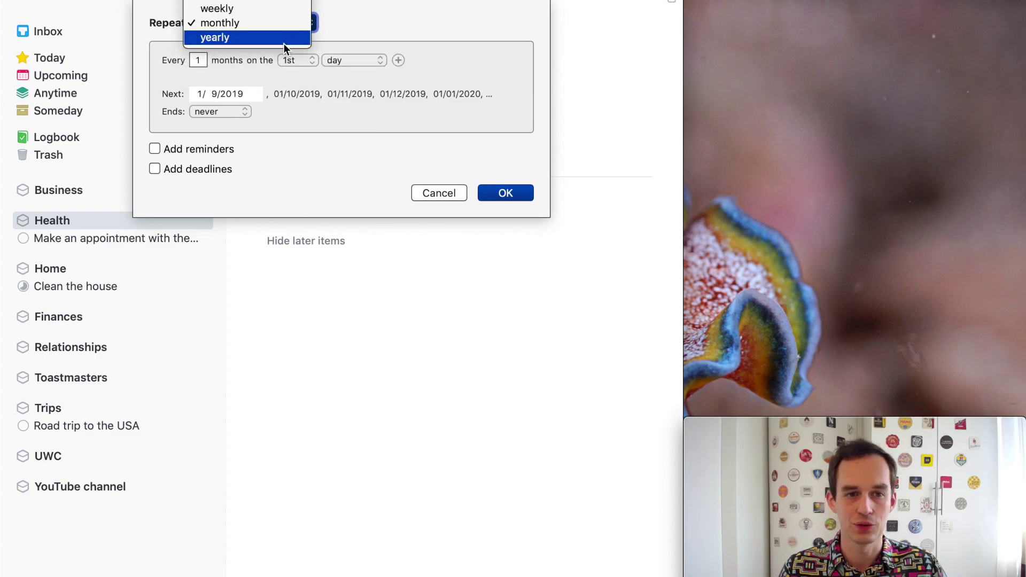
left_click(283, 44)
left_click(451, 192)
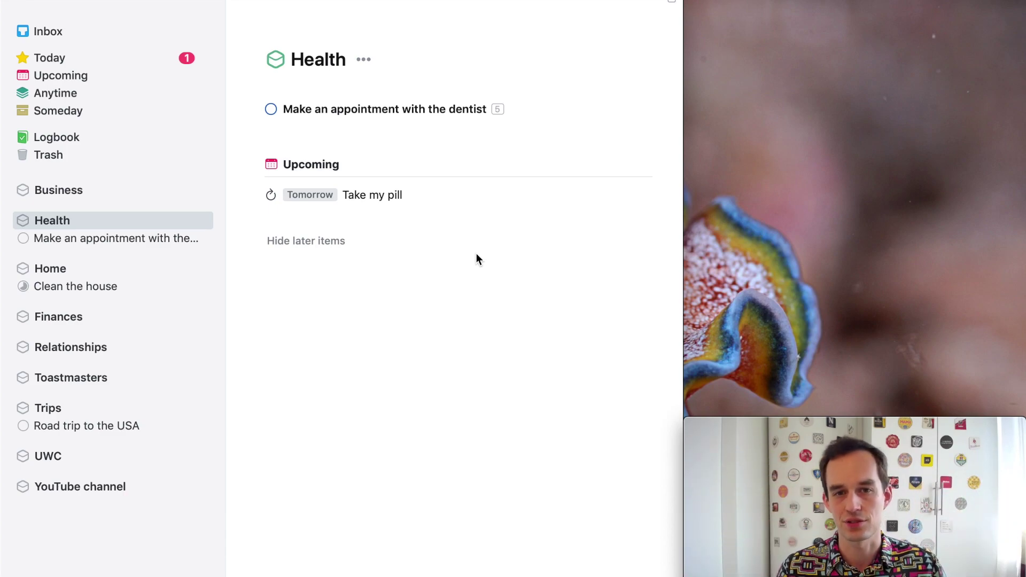
left_click(58, 273)
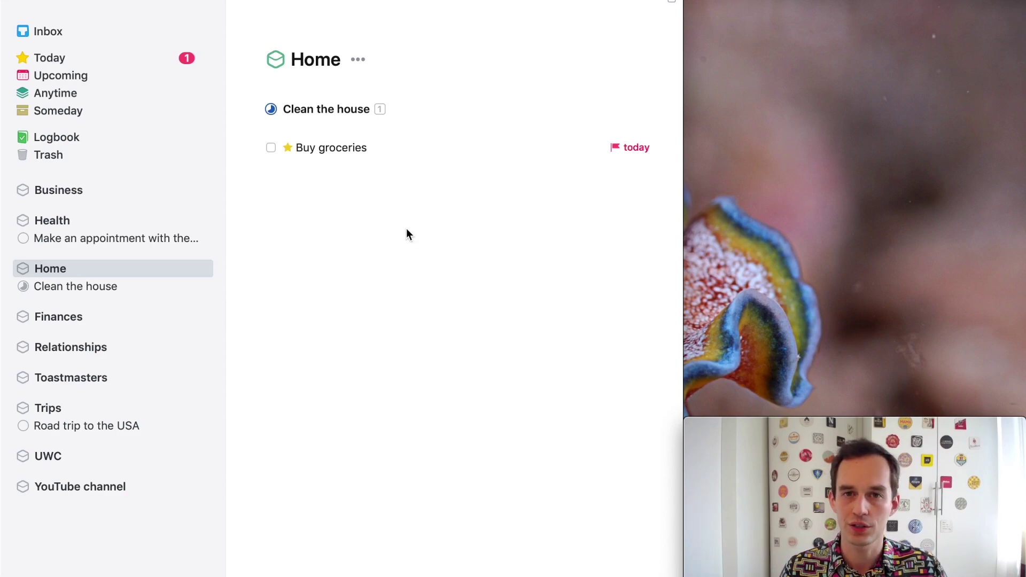
Create a 'Water the plants' to-do in the Home area with Cmd+N.
key("super+n")
type("Wate")
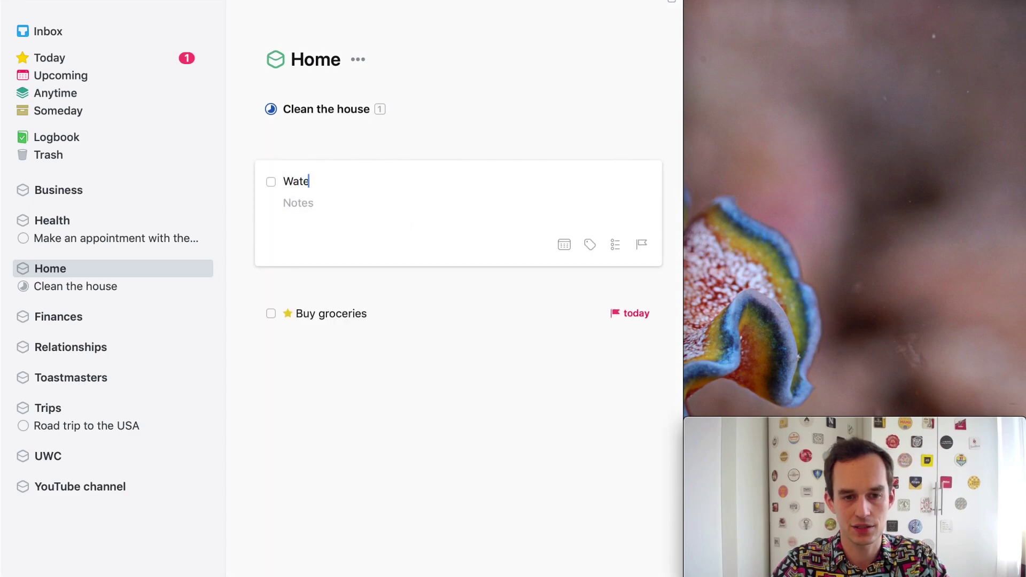
type("r the plants")
key("Return")
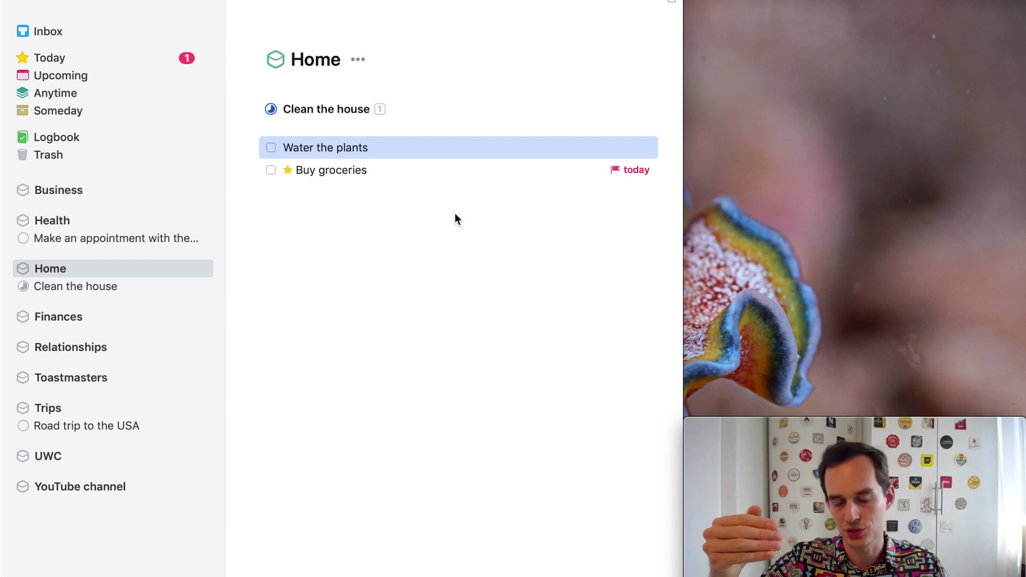
Set Water the plants to repeat every 4 days after completion and save it.
right_click(383, 146)
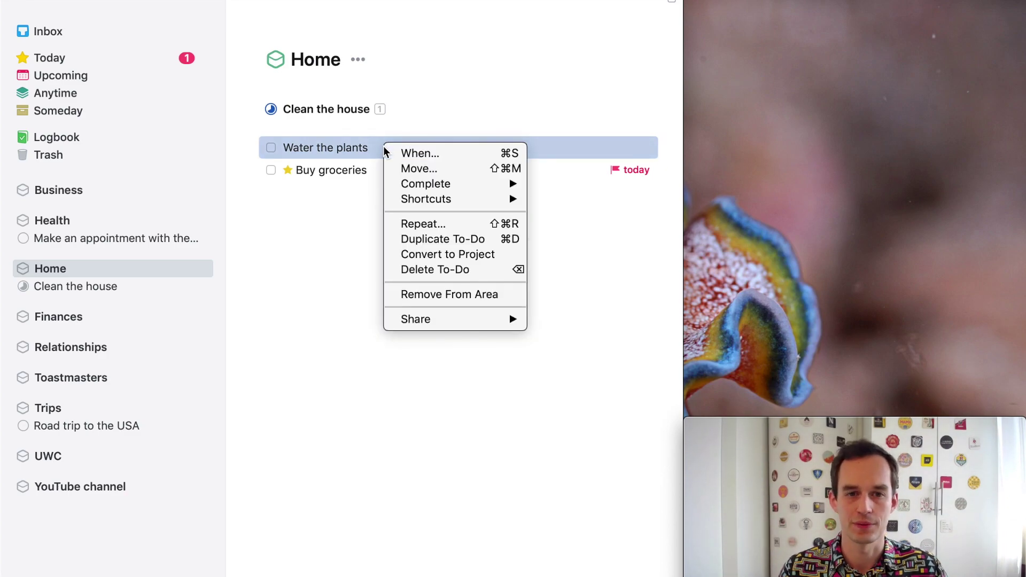
left_click(452, 229)
left_click(249, 24)
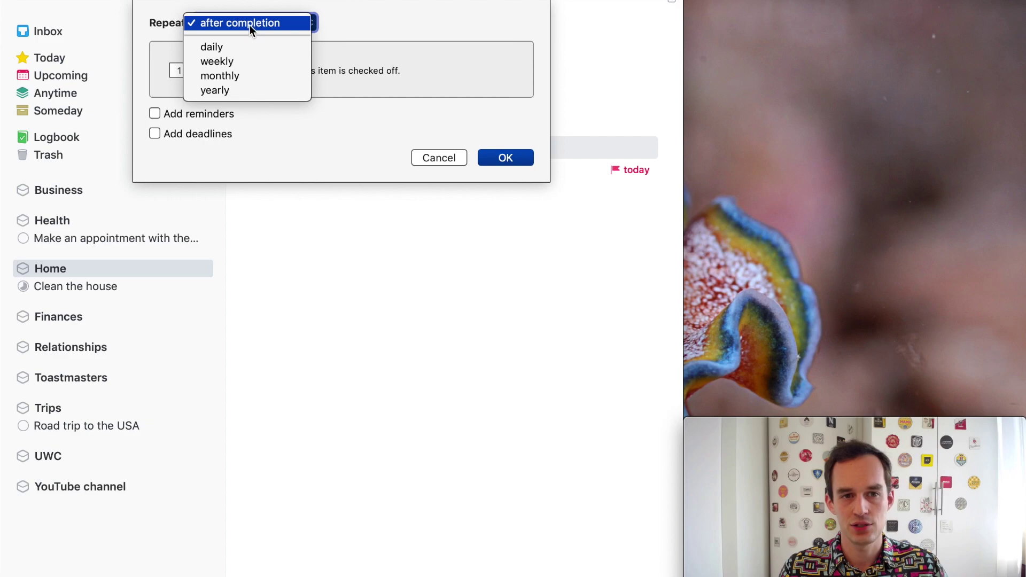
left_click(249, 25)
double_click(183, 70)
type("4")
left_click(228, 71)
left_click(229, 56)
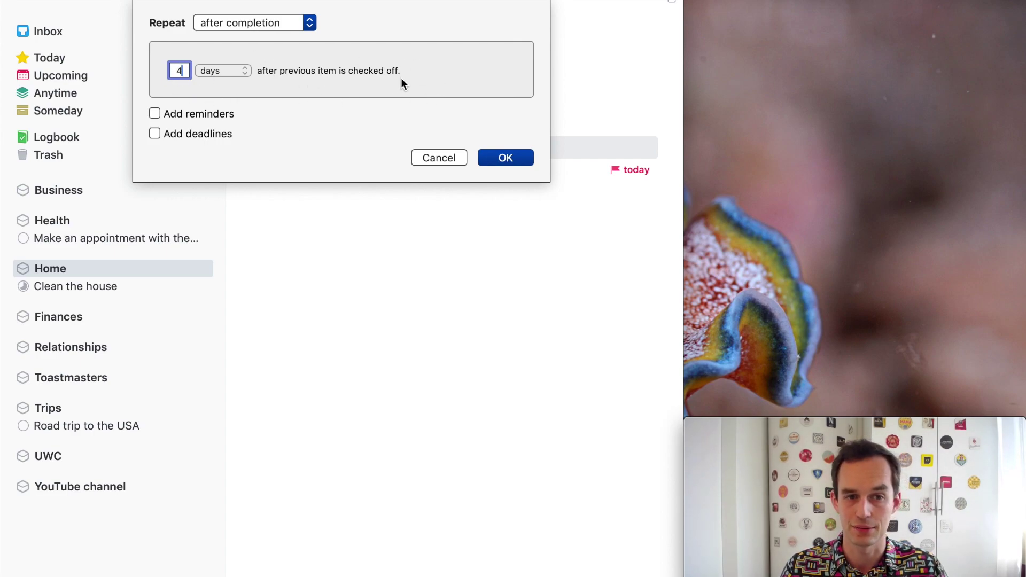
left_click(229, 72)
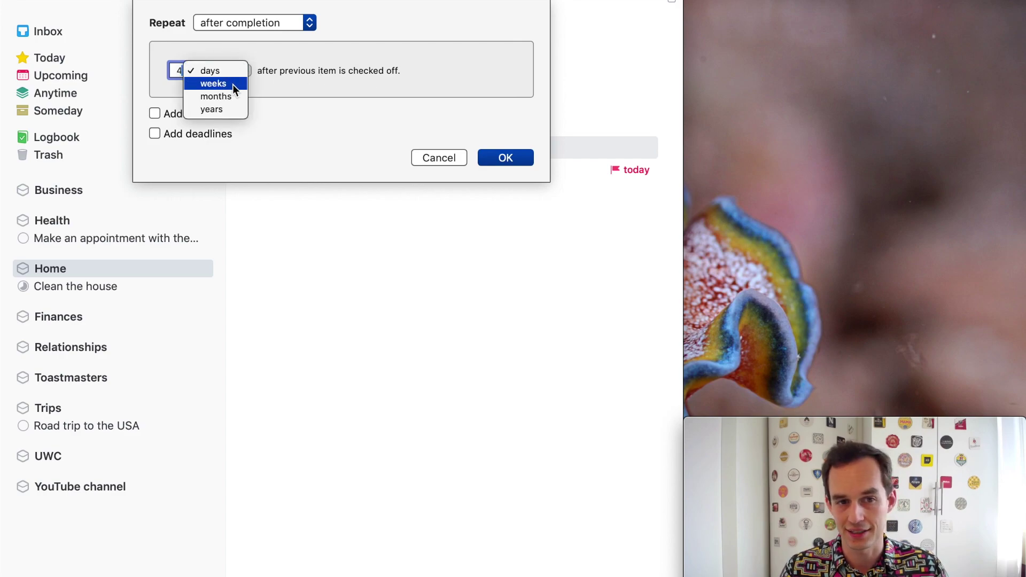
left_click(362, 100)
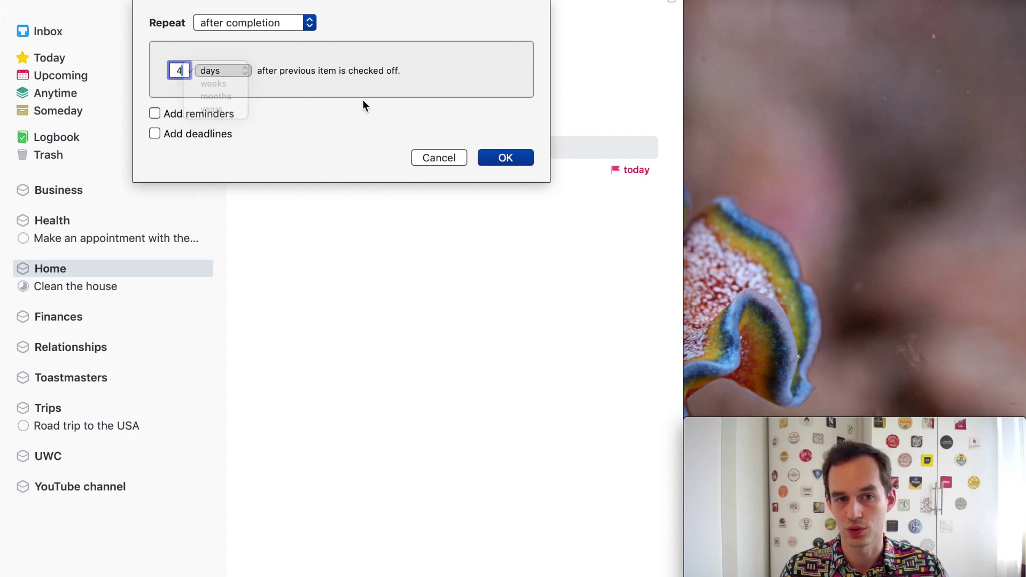
left_click(511, 158)
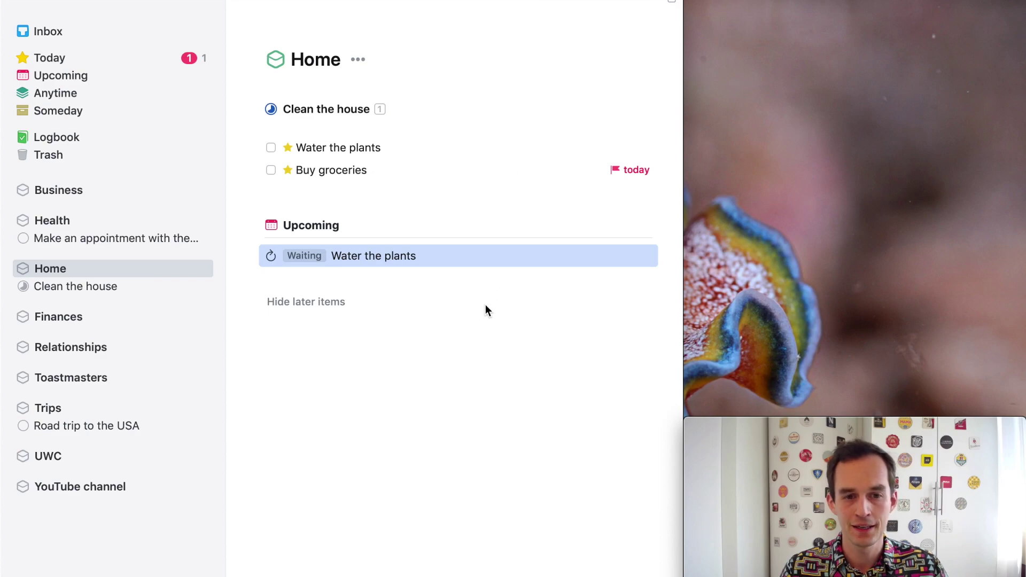
Check off Water the plants, then switch to the Business area.
left_click(395, 209)
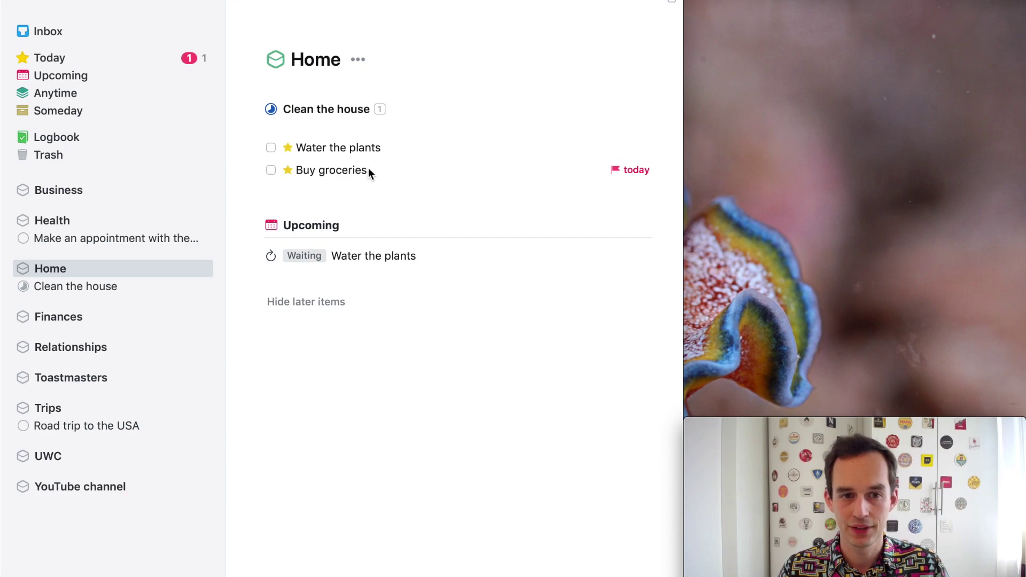
left_click(271, 148)
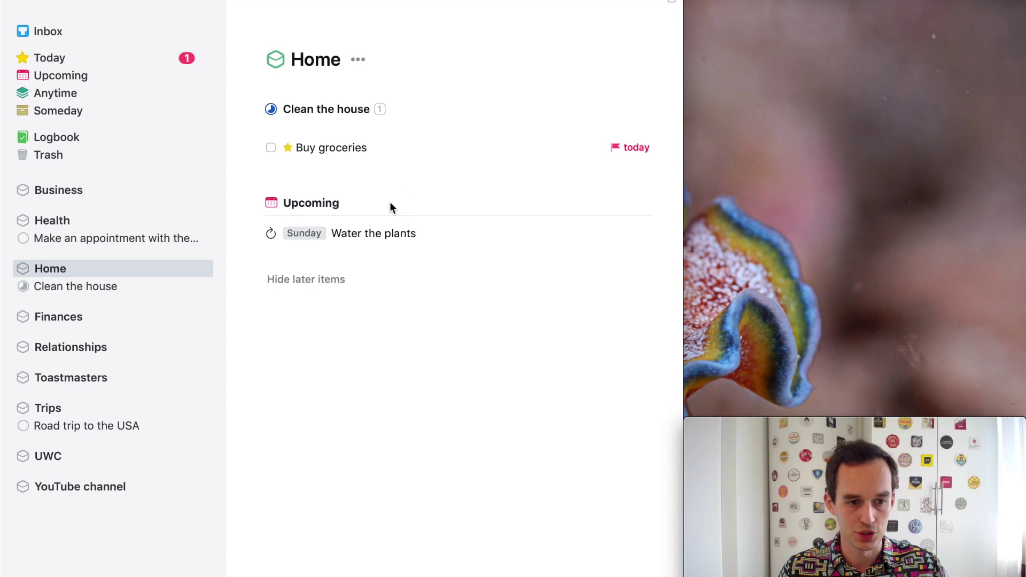
left_click(75, 191)
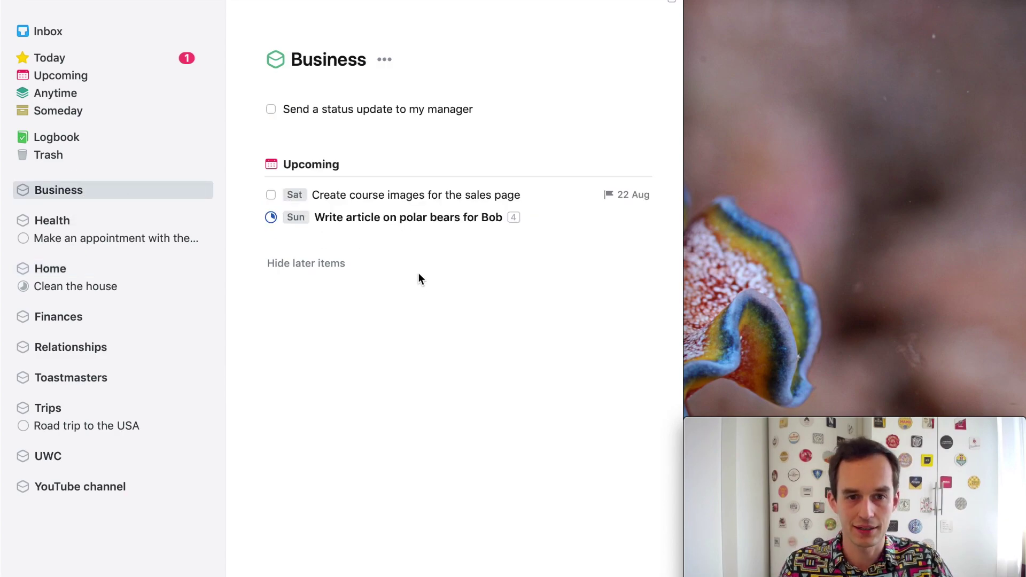
Open the repeat settings for 'Send a status update to my manager'.
left_click(308, 106)
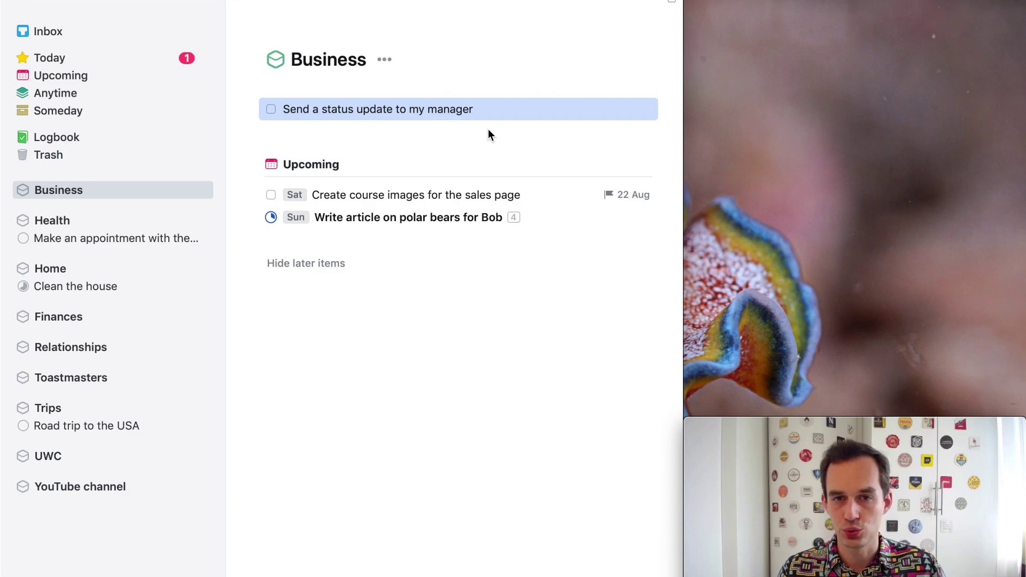
right_click(376, 108)
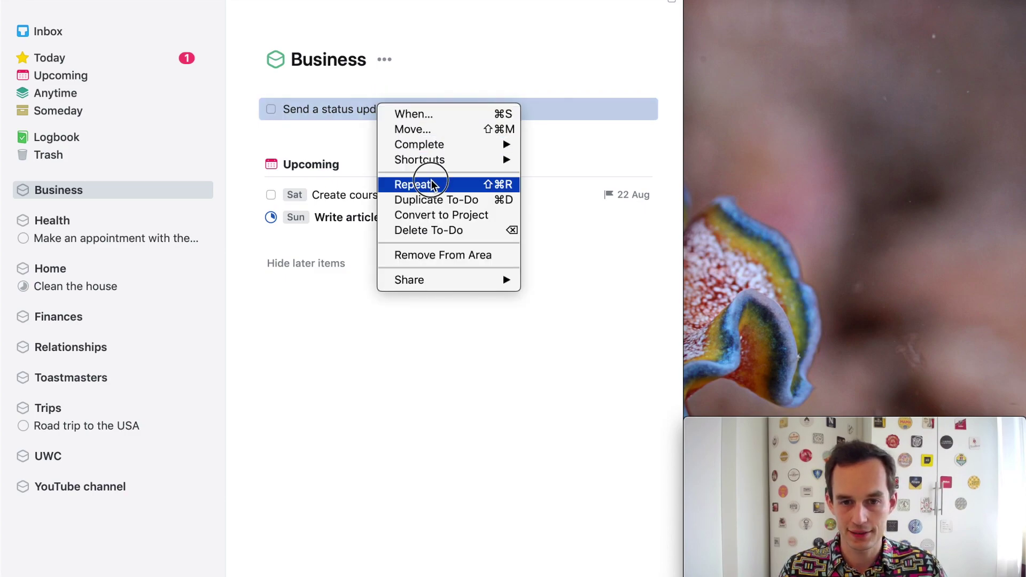
left_click(435, 183)
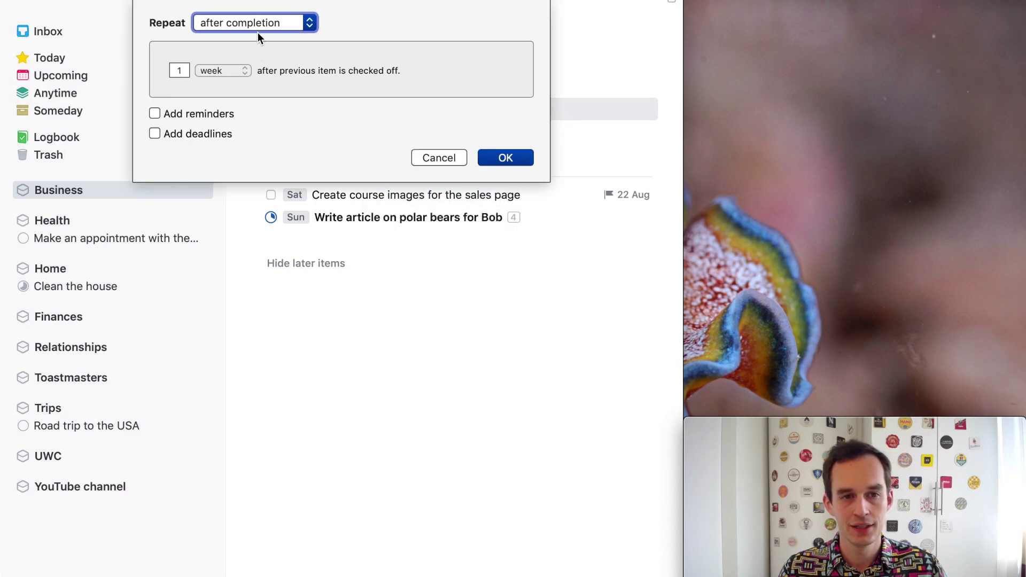
Change the status update's repeat type to weekly, every 1 week on Monday.
left_click(259, 24)
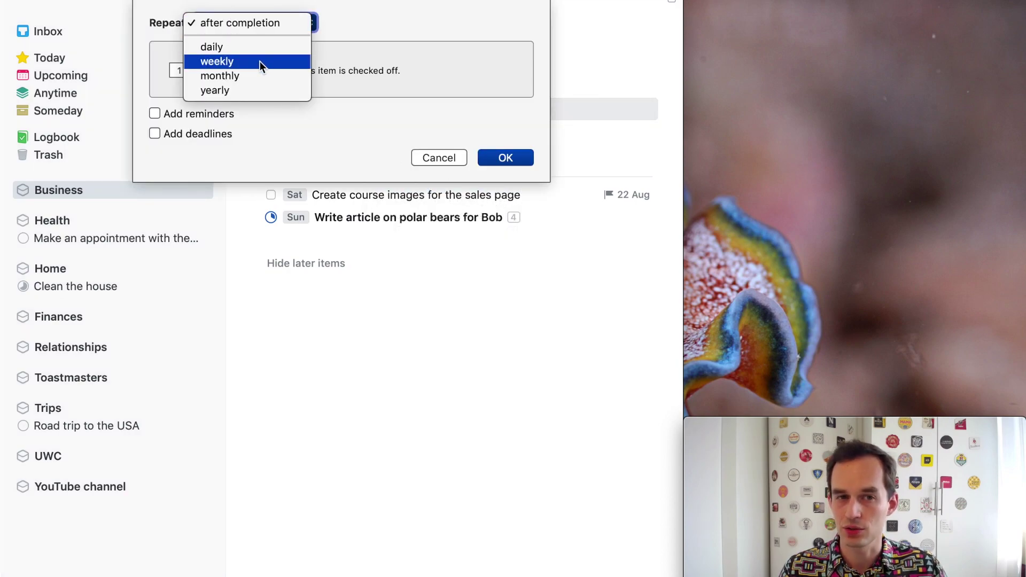
left_click(260, 49)
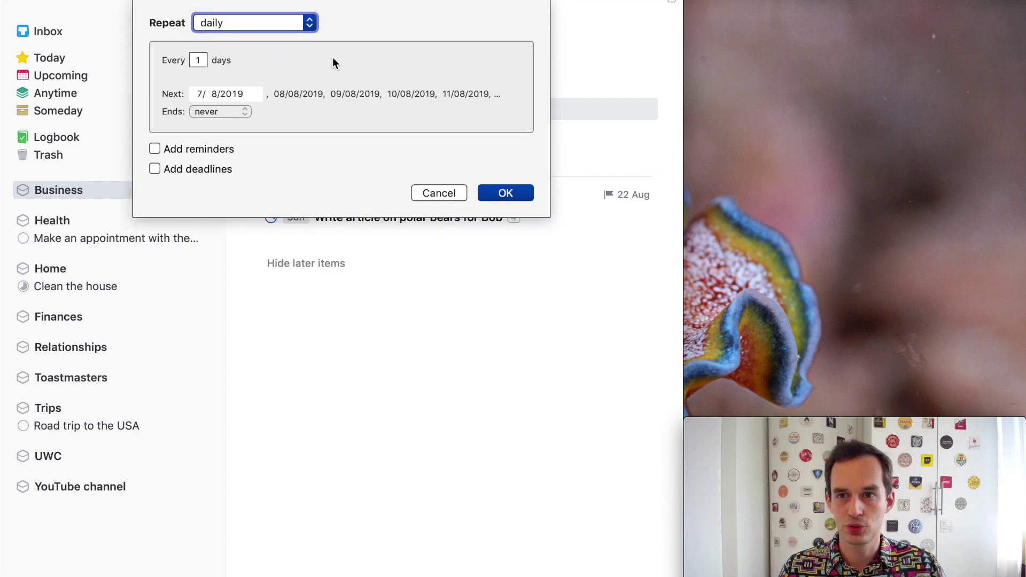
left_click(278, 22)
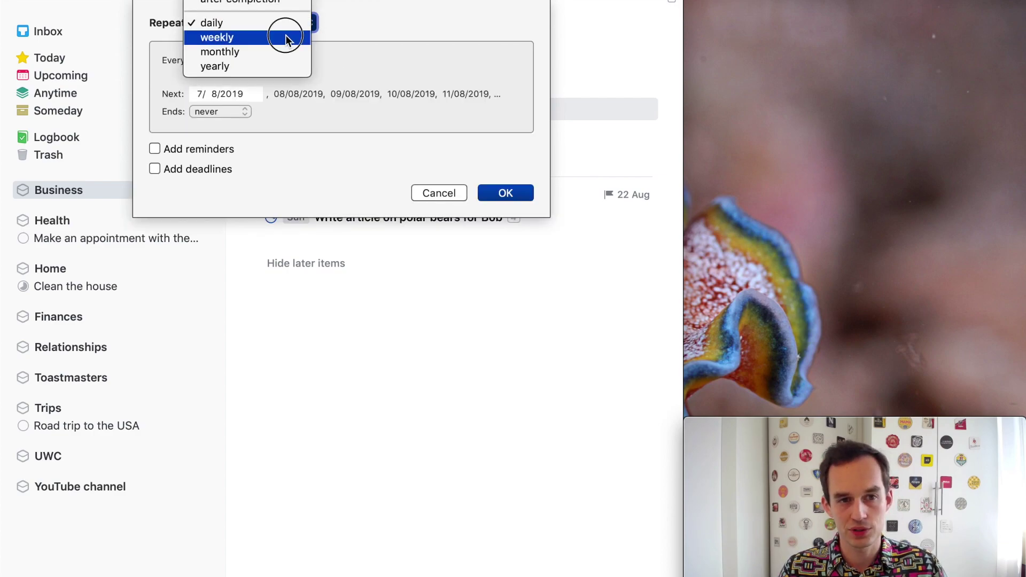
left_click(285, 37)
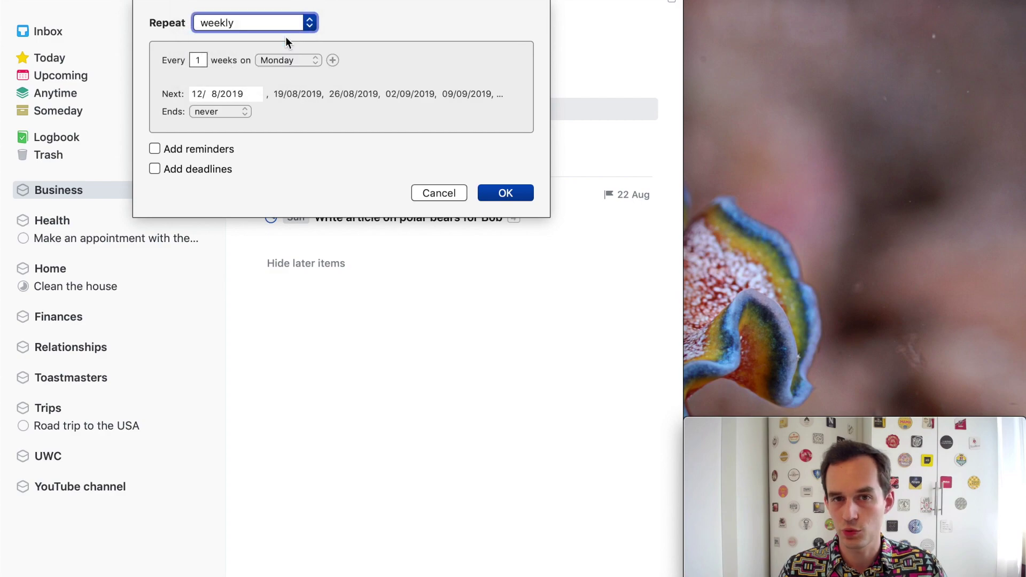
double_click(196, 60)
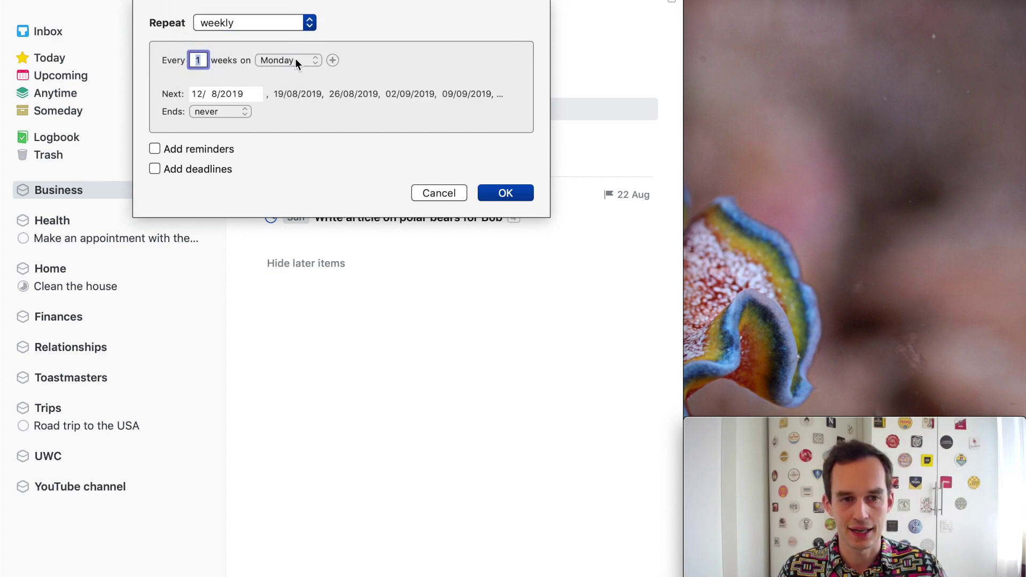
Add Tuesday and Wednesday alongside Monday in the weekly repeat schedule.
left_click(333, 61)
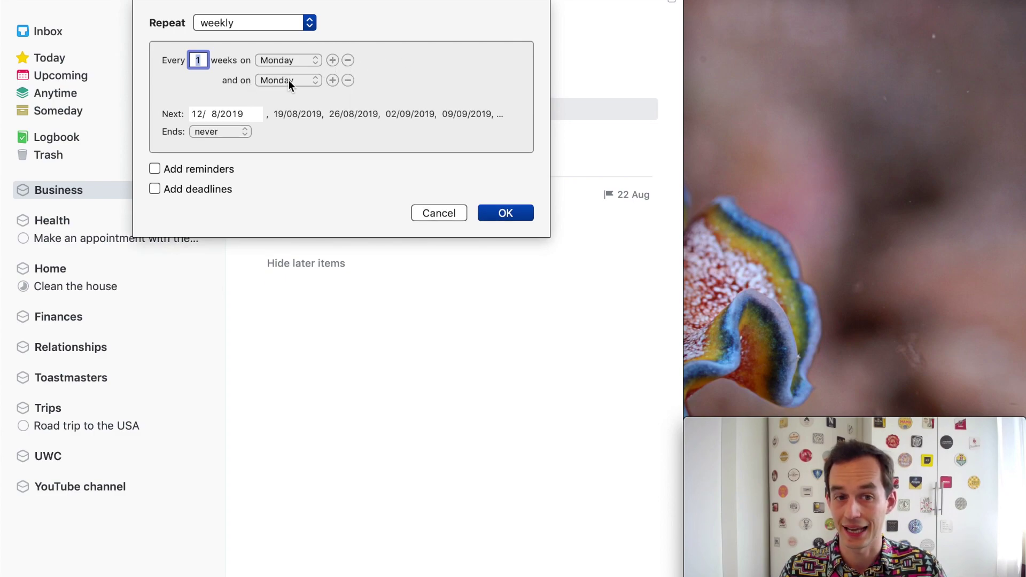
left_click(289, 80)
left_click(332, 80)
left_click(293, 100)
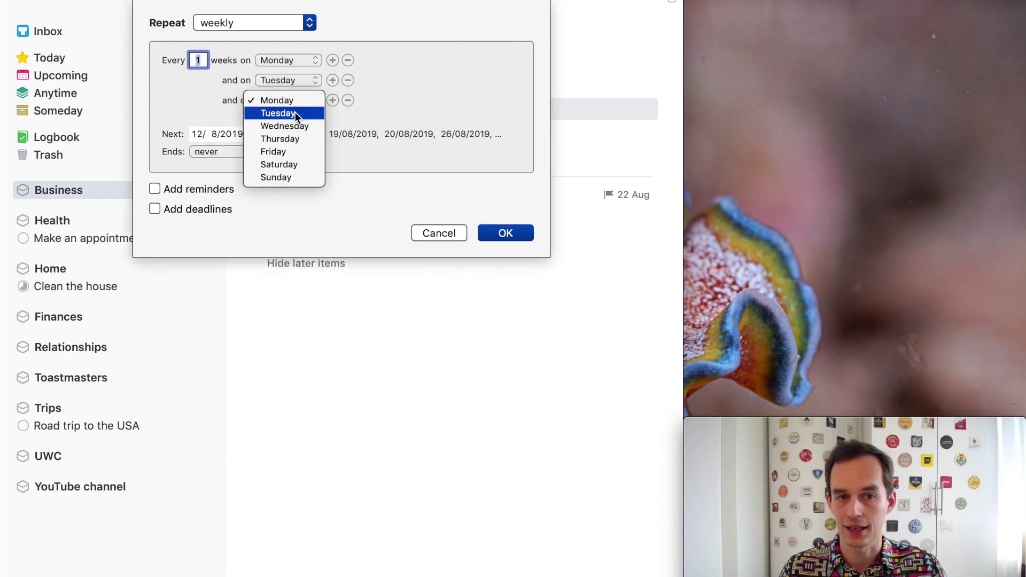
left_click(300, 126)
Add Thursday and Friday, confirm the Monday-to-Friday repeat, and deselect the task.
left_click(333, 100)
left_click(300, 121)
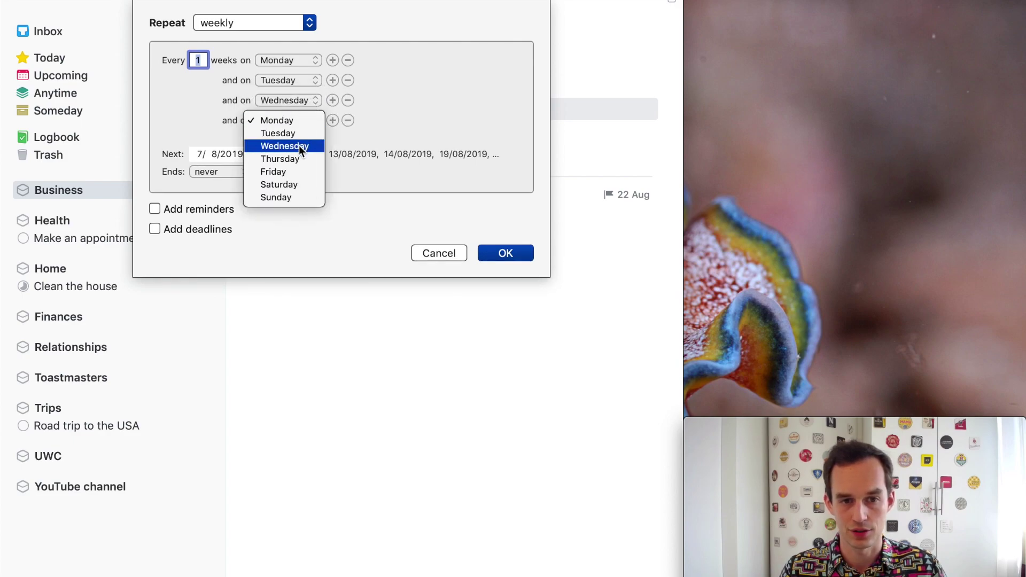
left_click(299, 159)
left_click(332, 121)
left_click(299, 140)
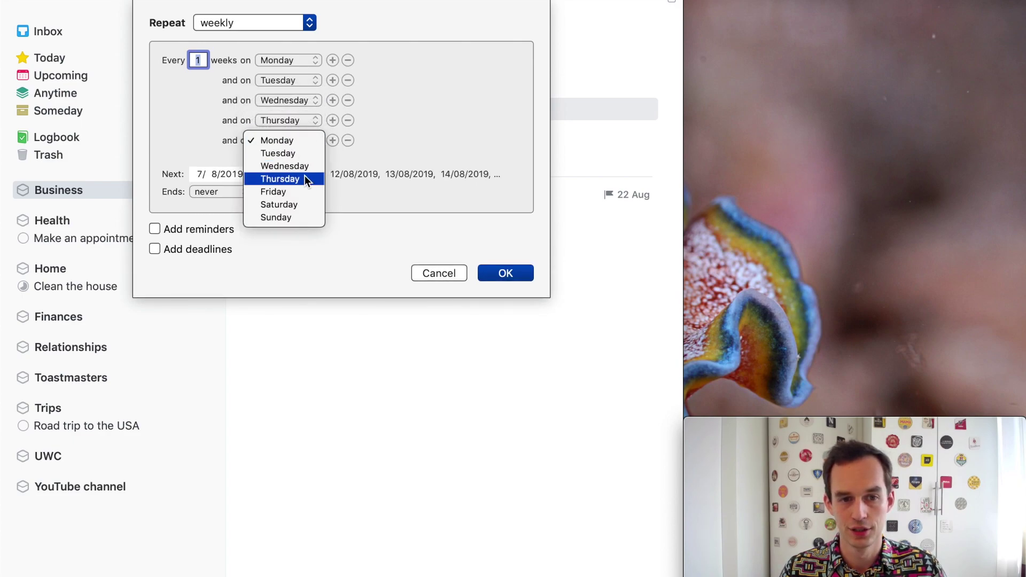
left_click(305, 191)
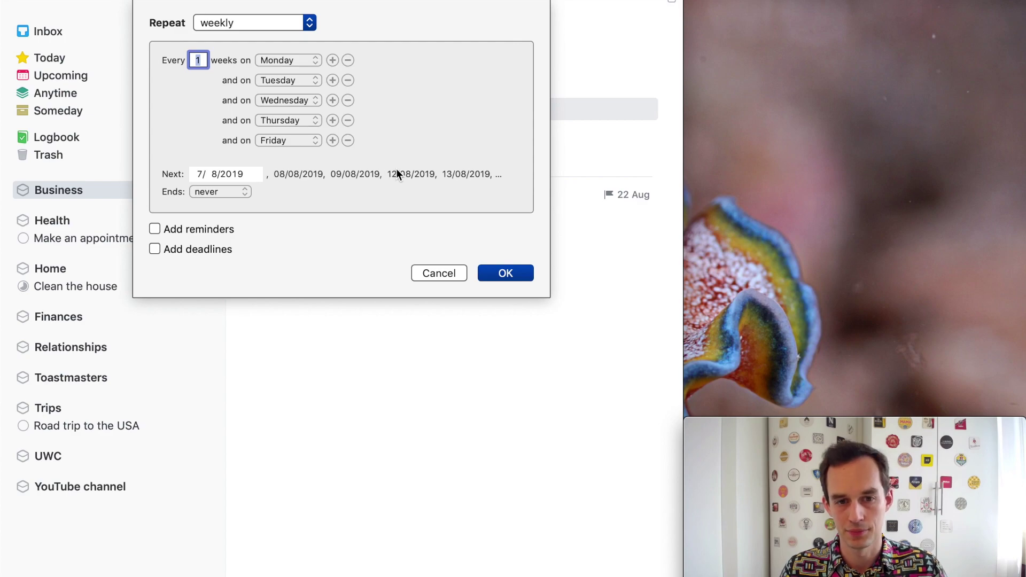
left_click(521, 276)
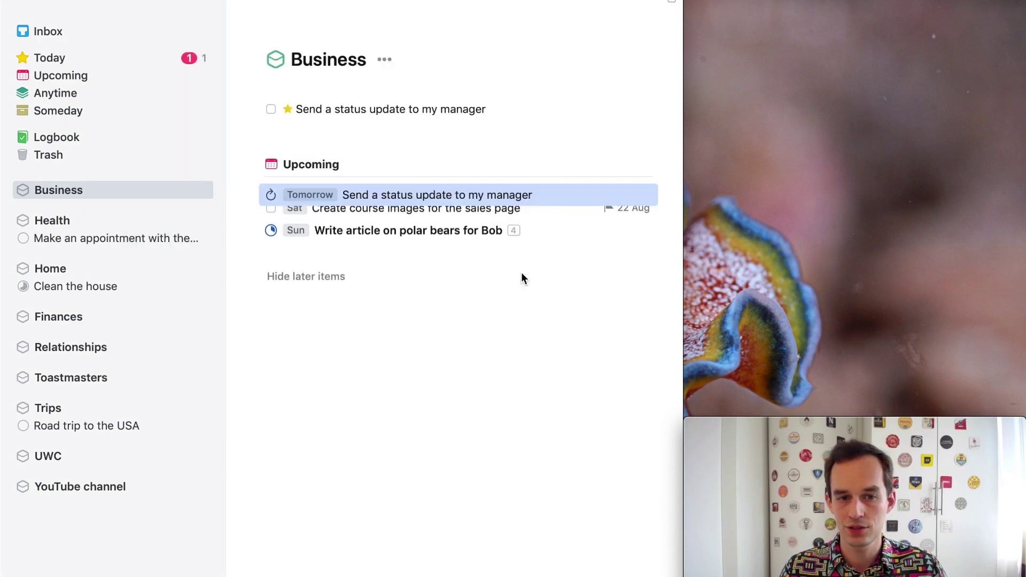
left_click(382, 133)
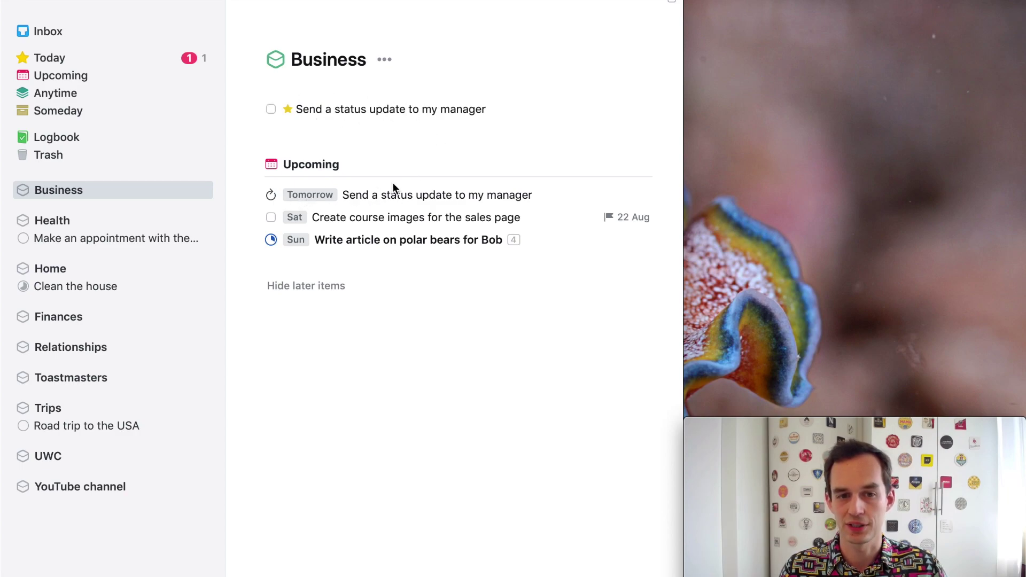
right_click(389, 199)
mouse_move(425, 278)
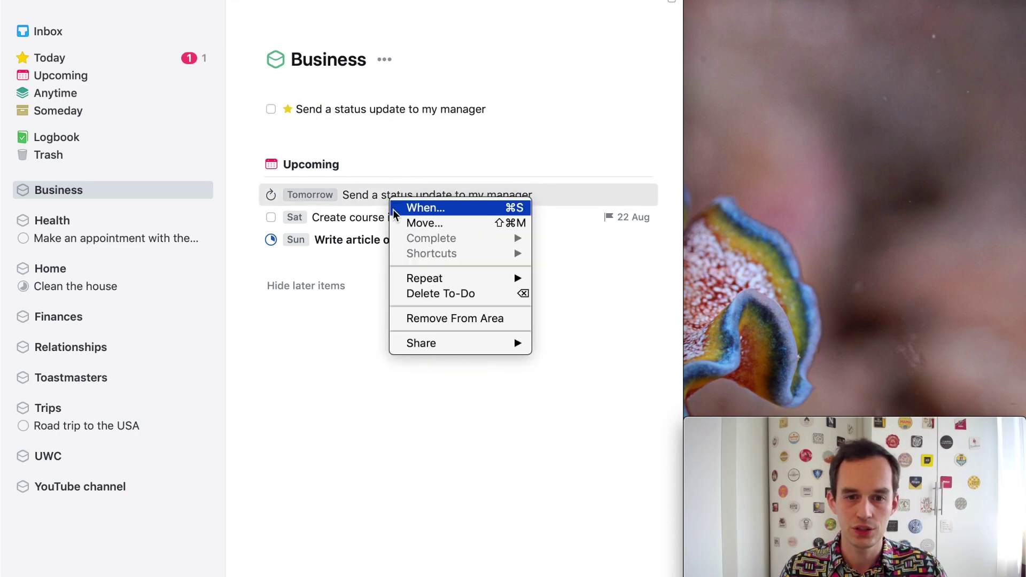
left_click(407, 127)
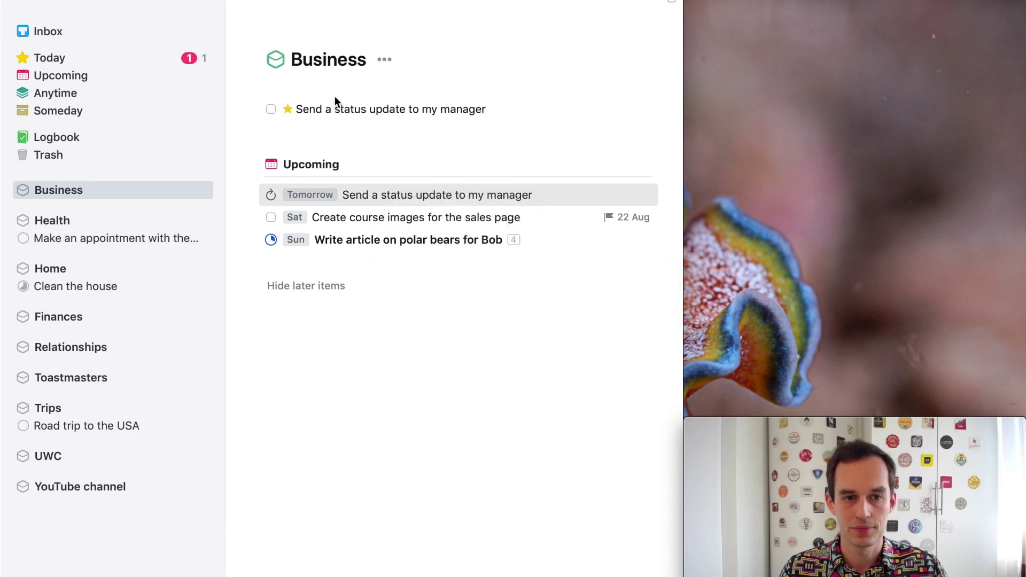
left_click(246, 29)
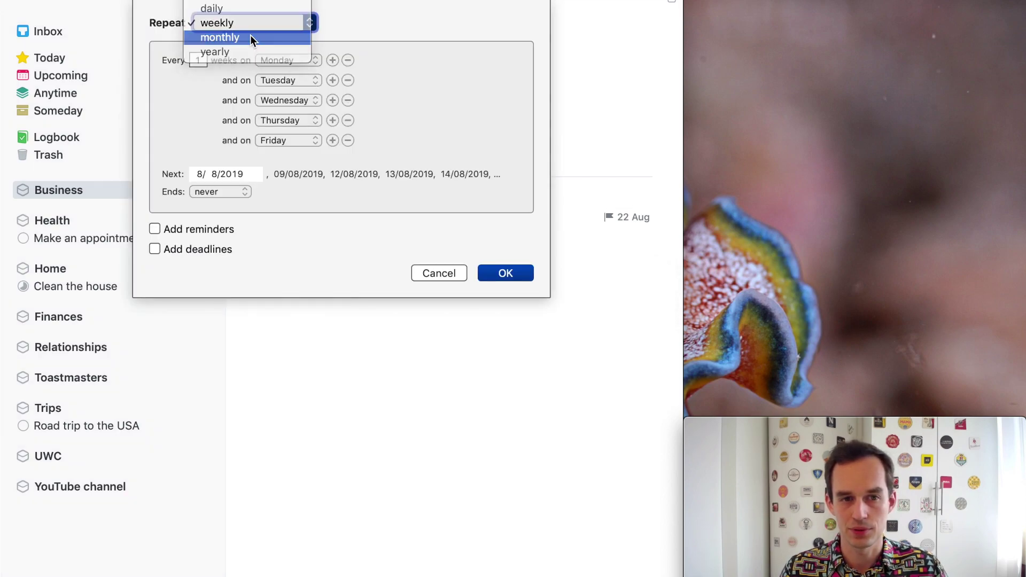
left_click(250, 35)
left_click(294, 59)
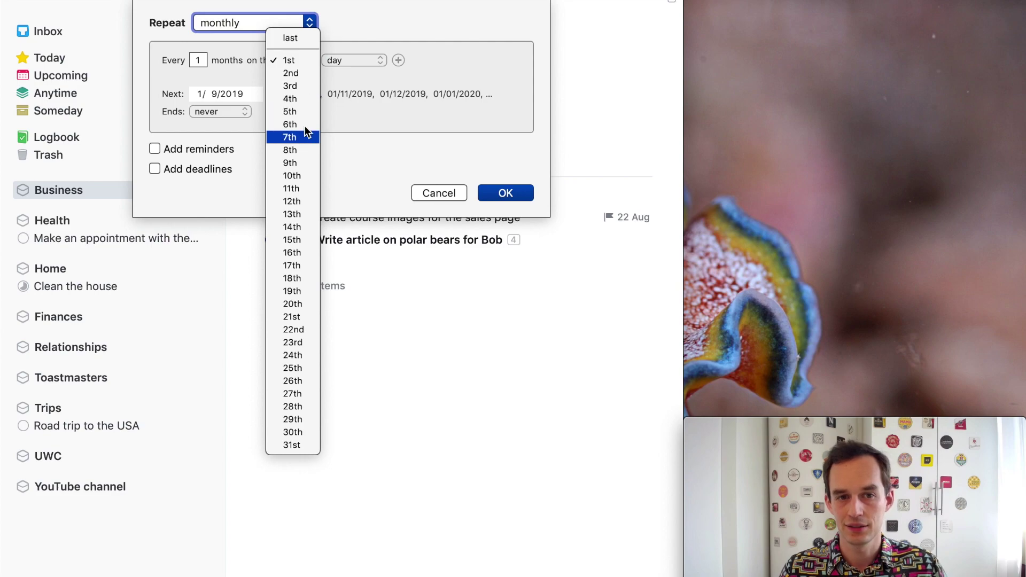
left_click(360, 59)
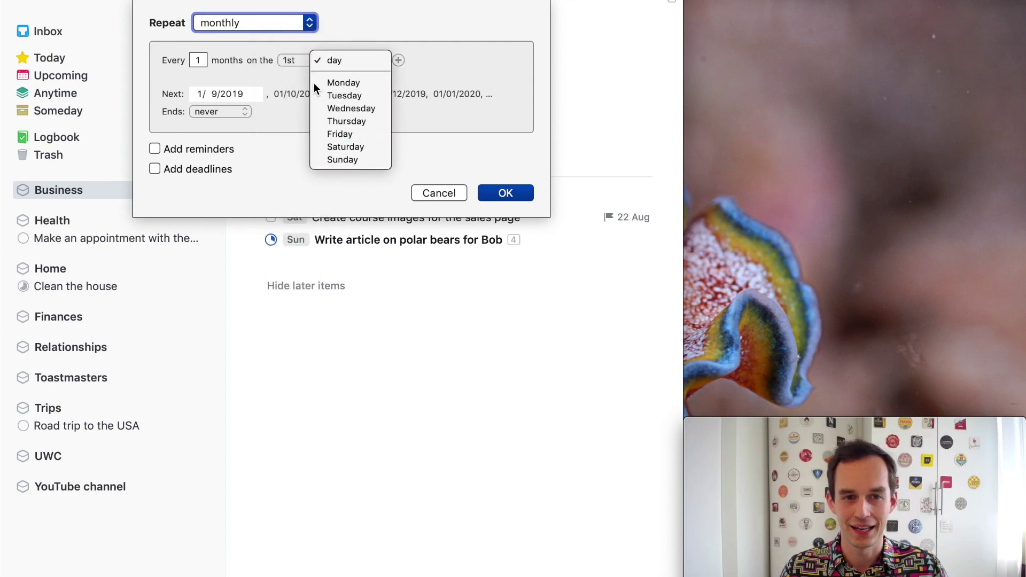
left_click(468, 43)
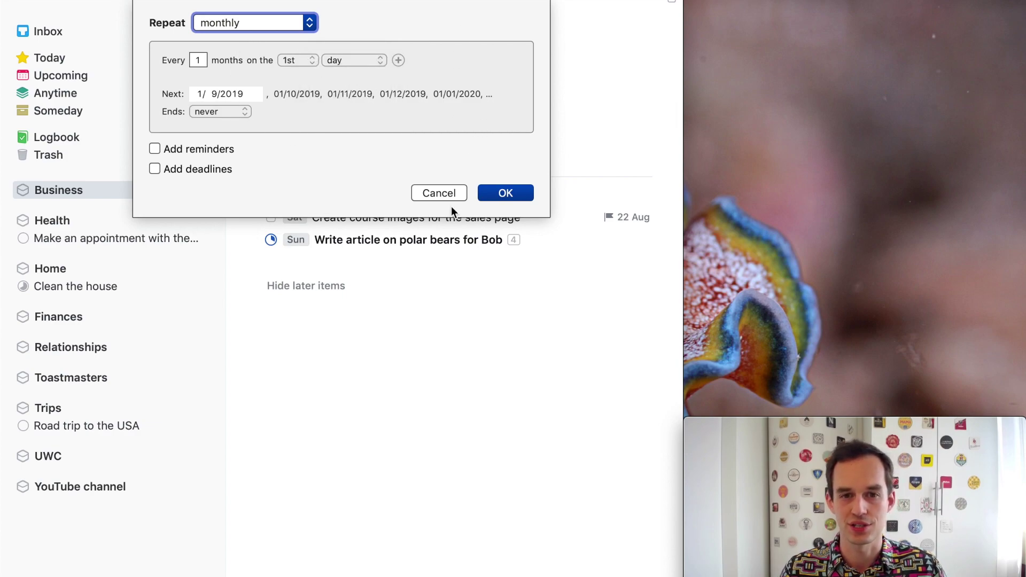
left_click(449, 193)
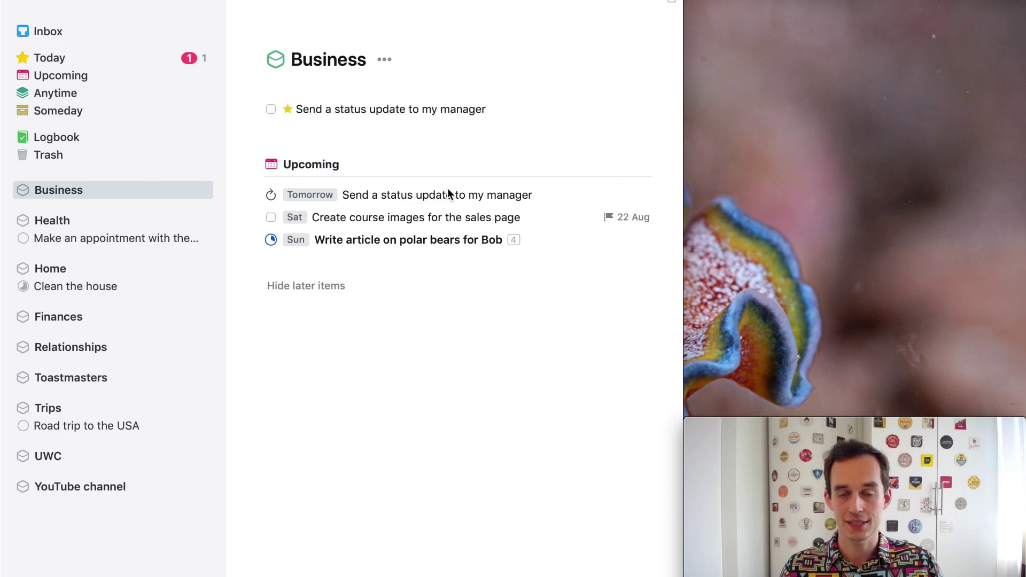